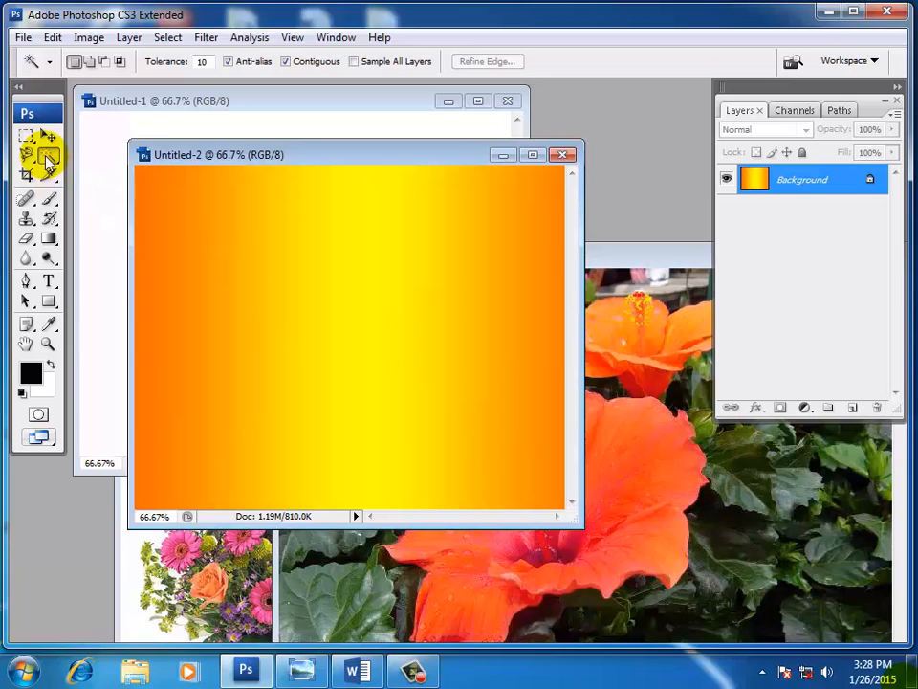
# Select the yellow centre of the Untitled-2 gradient using the Magic Wand with tolerance 5, and clear the selection.
pyautogui.moveTo(46, 161); pyautogui.dragTo(113, 176)
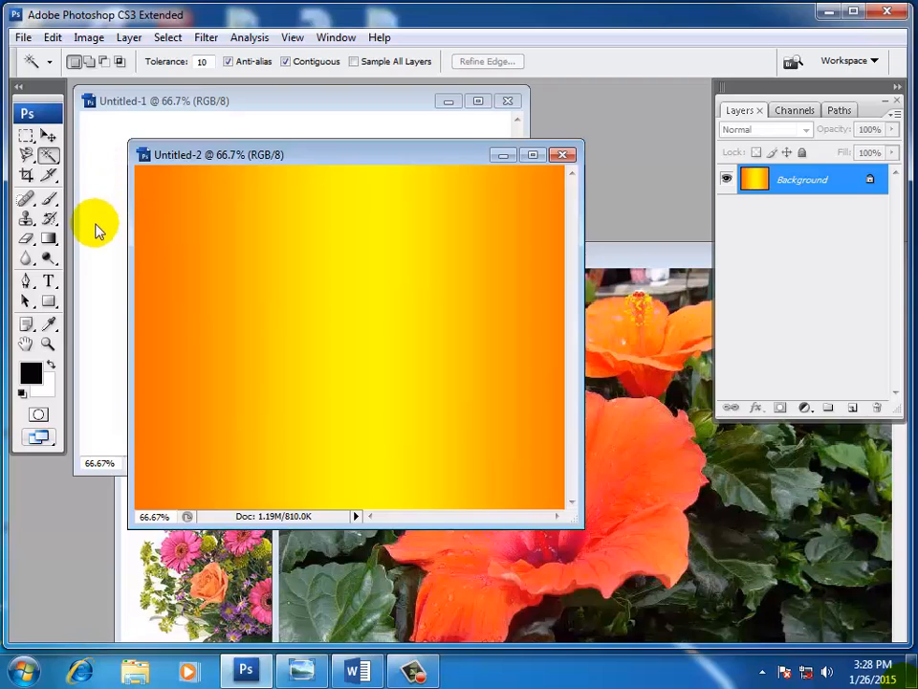
pyautogui.moveTo(48, 155)
pyautogui.mouseDown()
pyautogui.moveTo(53, 172)
pyautogui.moveTo(113, 175)
pyautogui.mouseUp()
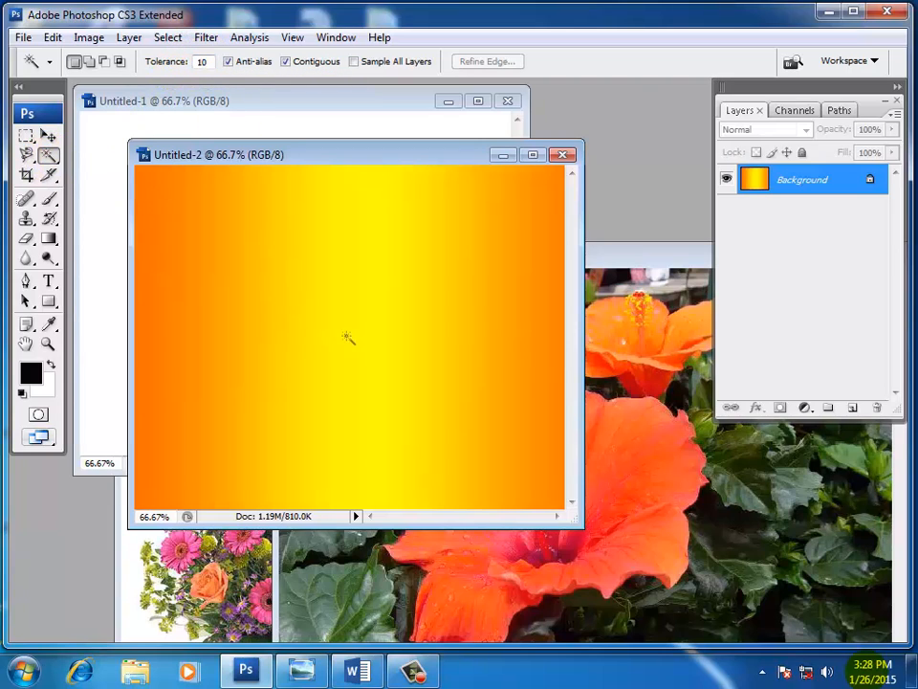
pyautogui.click(179, 63)
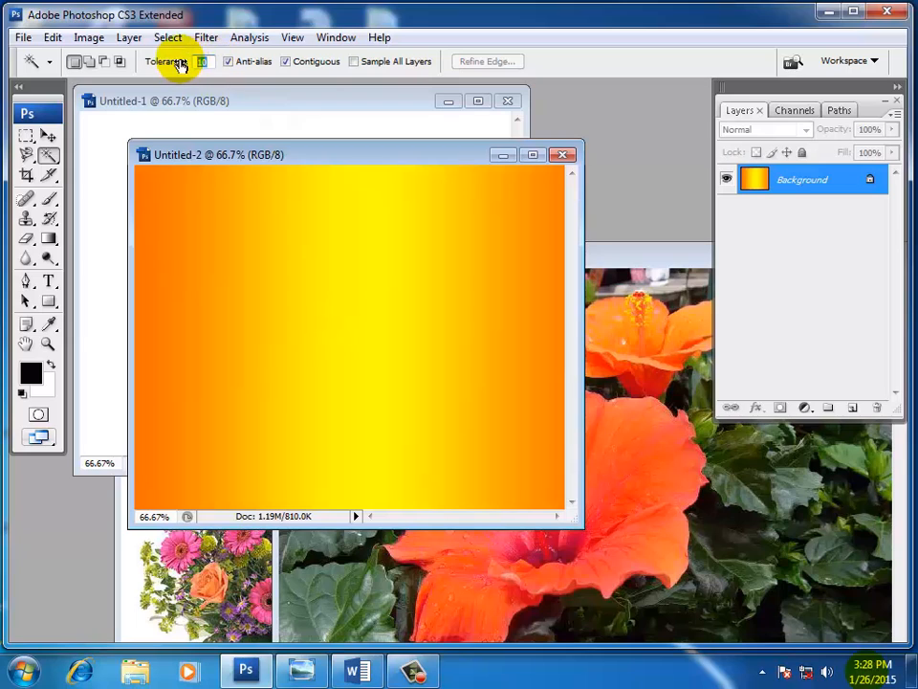
pyautogui.write('5')
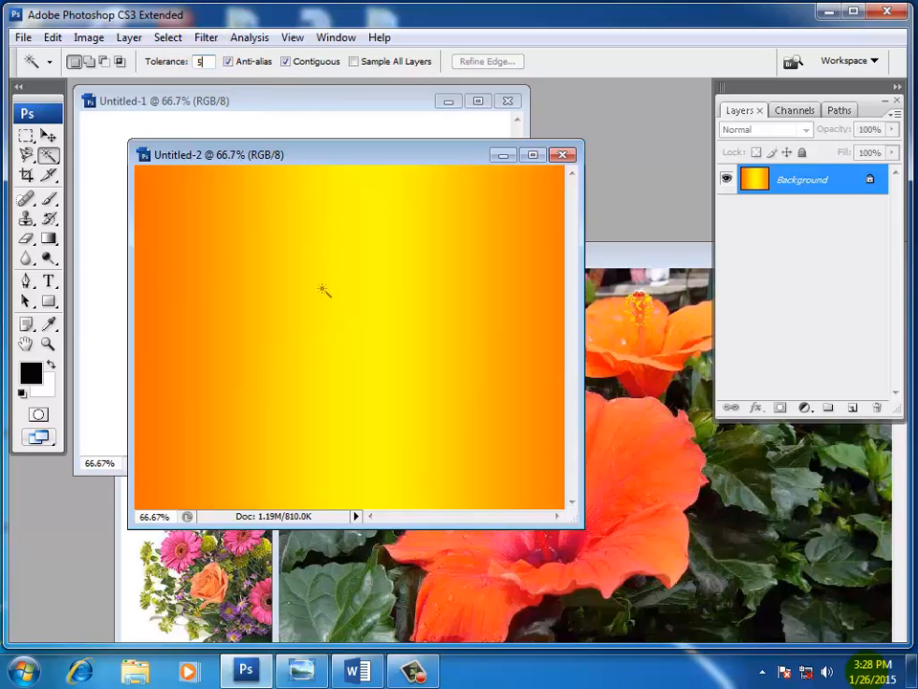
pyautogui.click(351, 336)
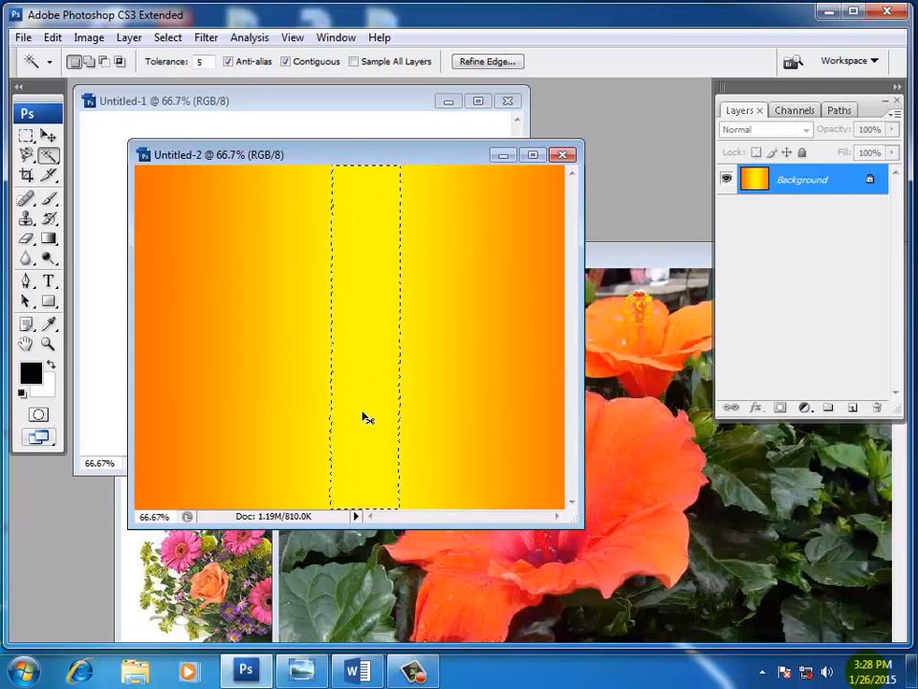
pyautogui.hotkey('ctrl', 'd')
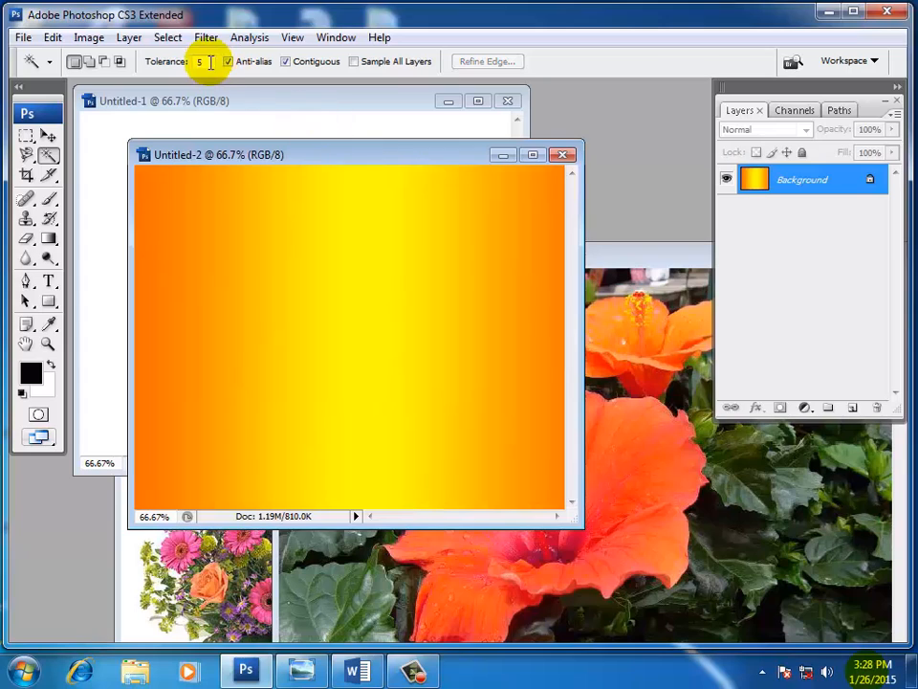
# Set the Magic Wand tolerance to 20 and try selecting the gradient's yellow centre and its orange area.
pyautogui.moveTo(210, 62); pyautogui.dragTo(168, 63)
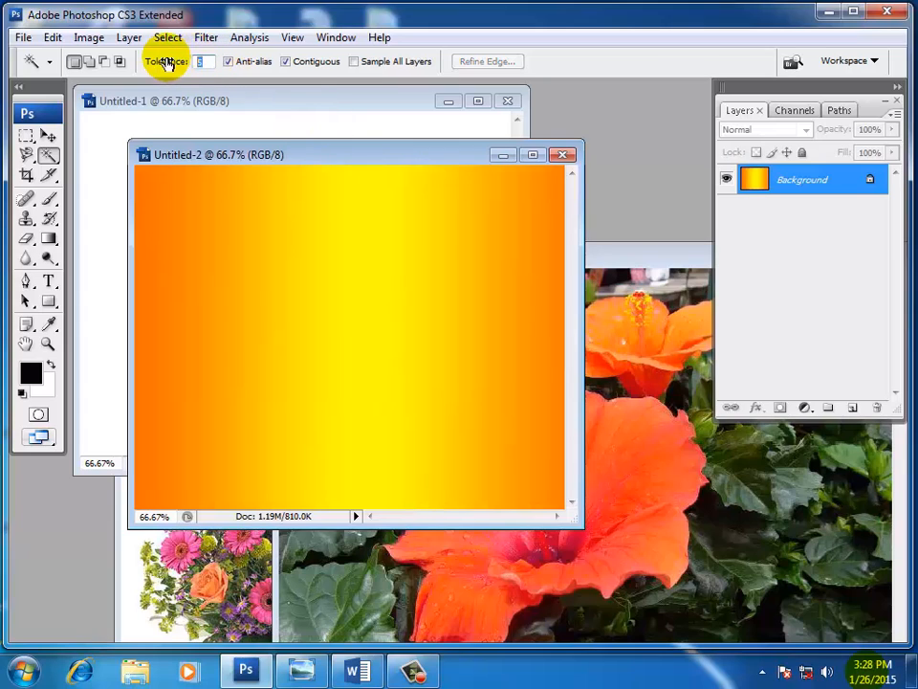
pyautogui.write('20')
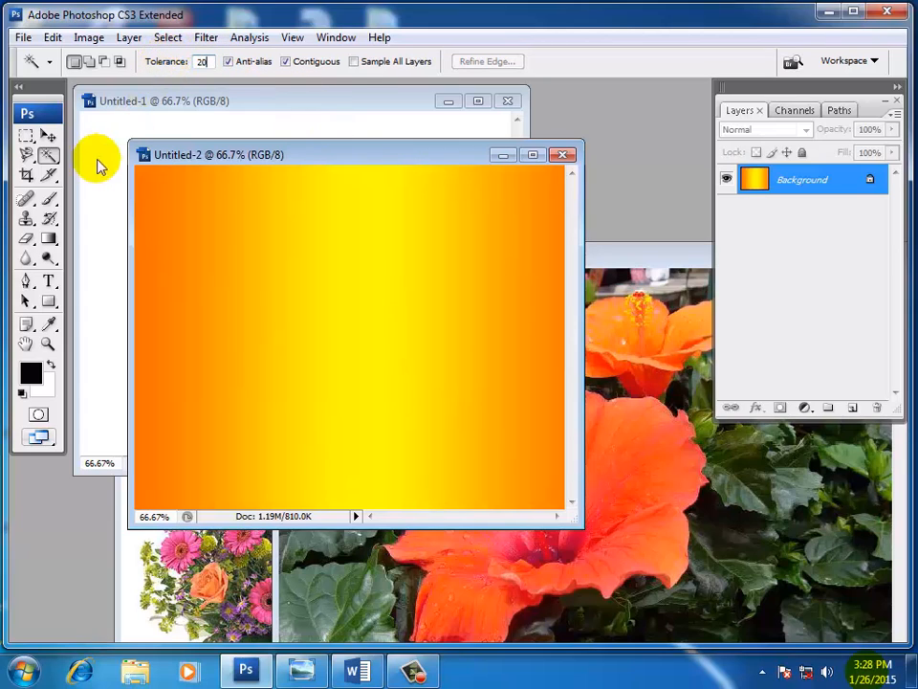
pyautogui.click(44, 156)
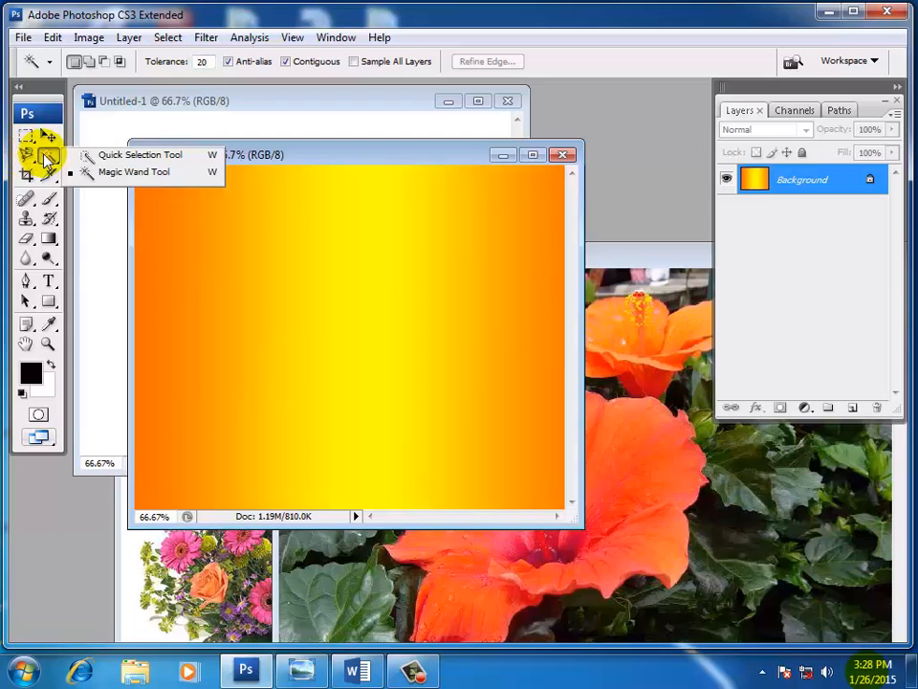
pyautogui.click(108, 175)
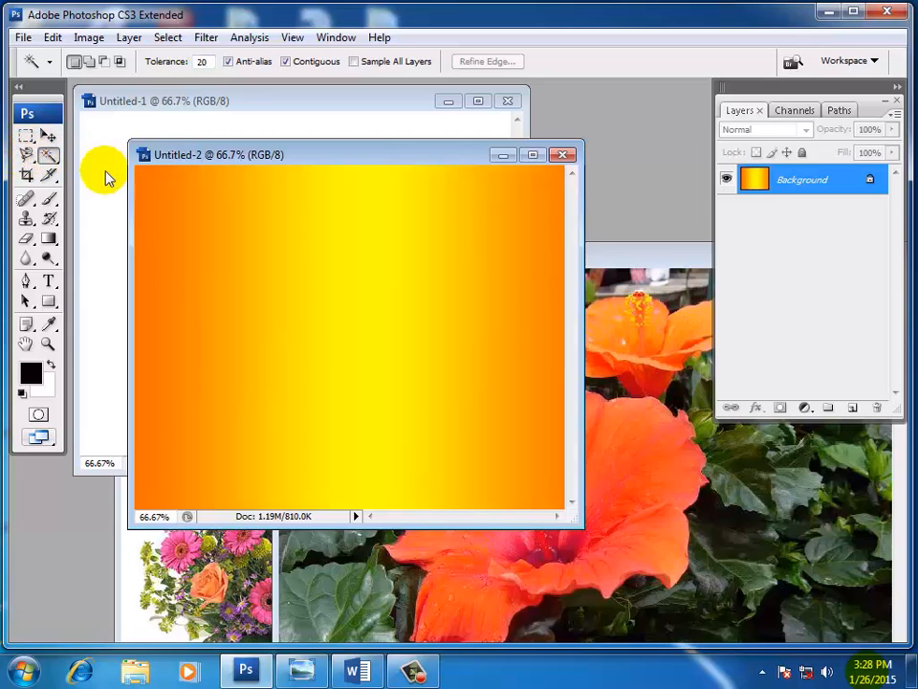
pyautogui.click(332, 305)
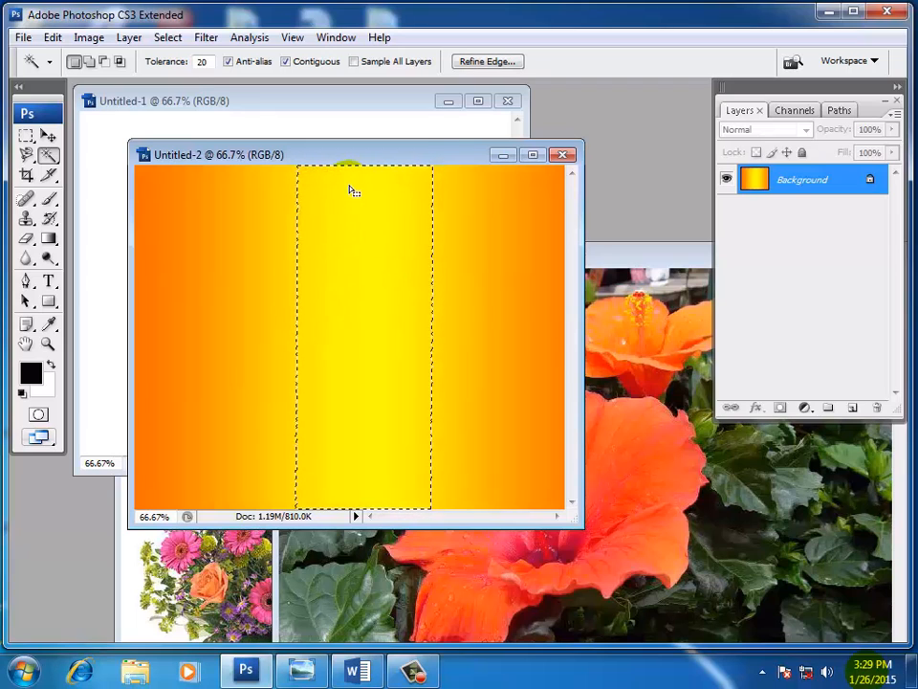
pyautogui.click(185, 306)
pyautogui.click(238, 287)
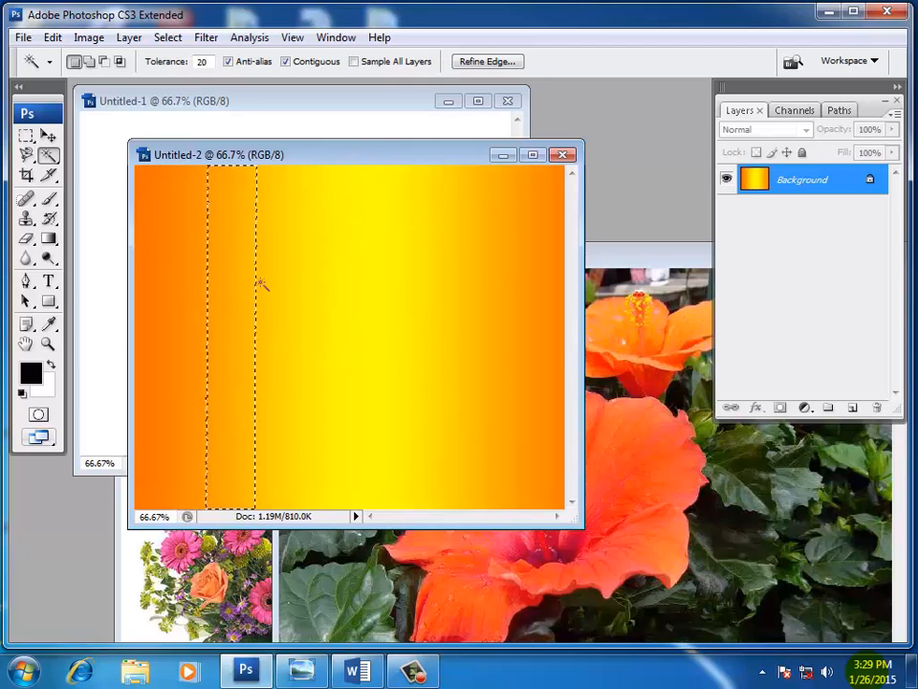
pyautogui.click(330, 287)
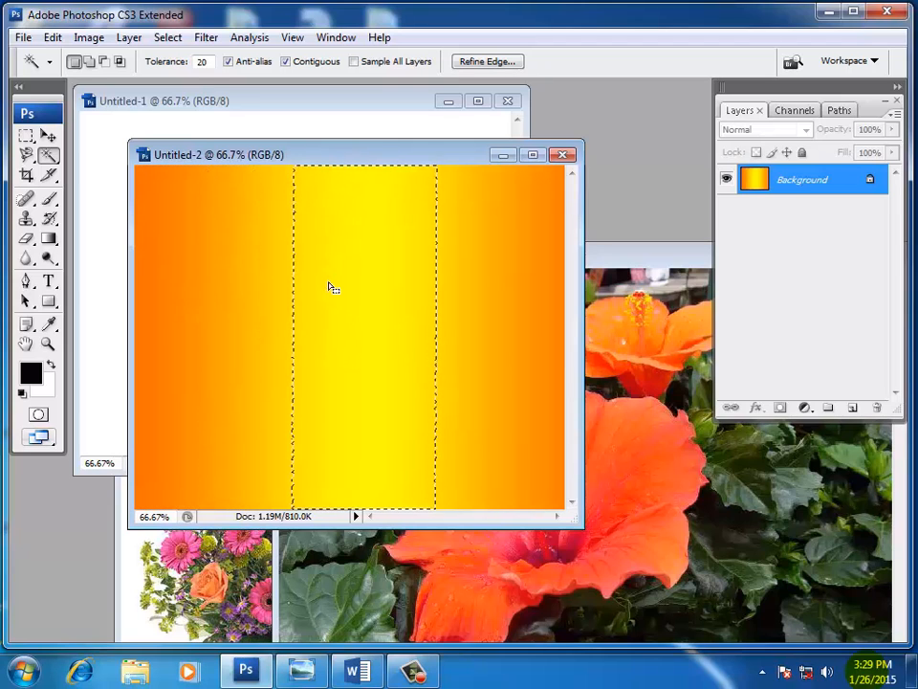
# Set the Magic Wand tolerance to 50, select the gradient's yellow centre afresh, and clear the selection.
pyautogui.doubleClick(203, 61)
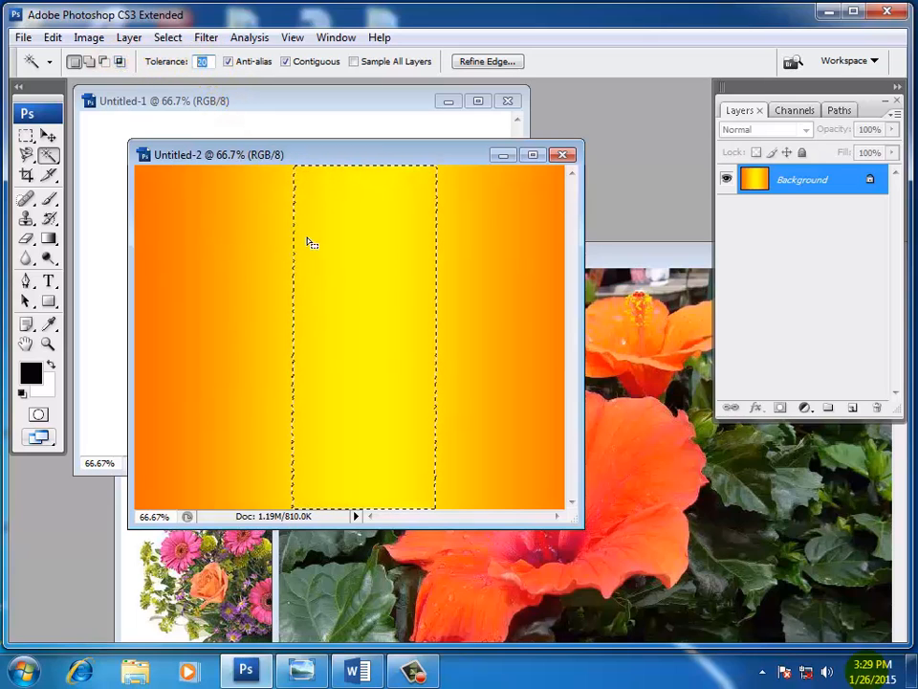
pyautogui.write('50')
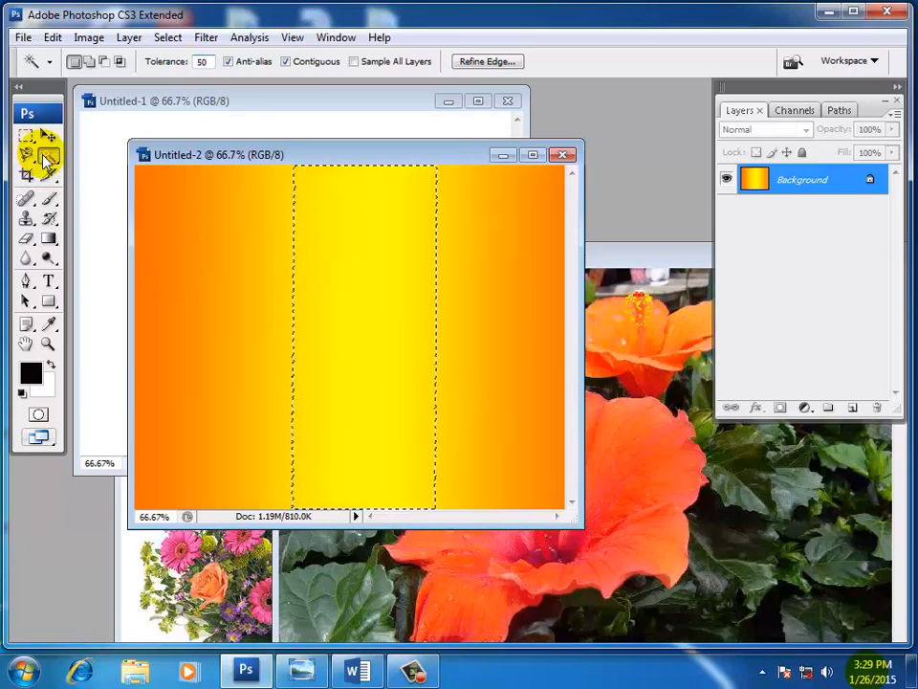
pyautogui.hotkey('ctrl', 'd')
pyautogui.click(330, 293)
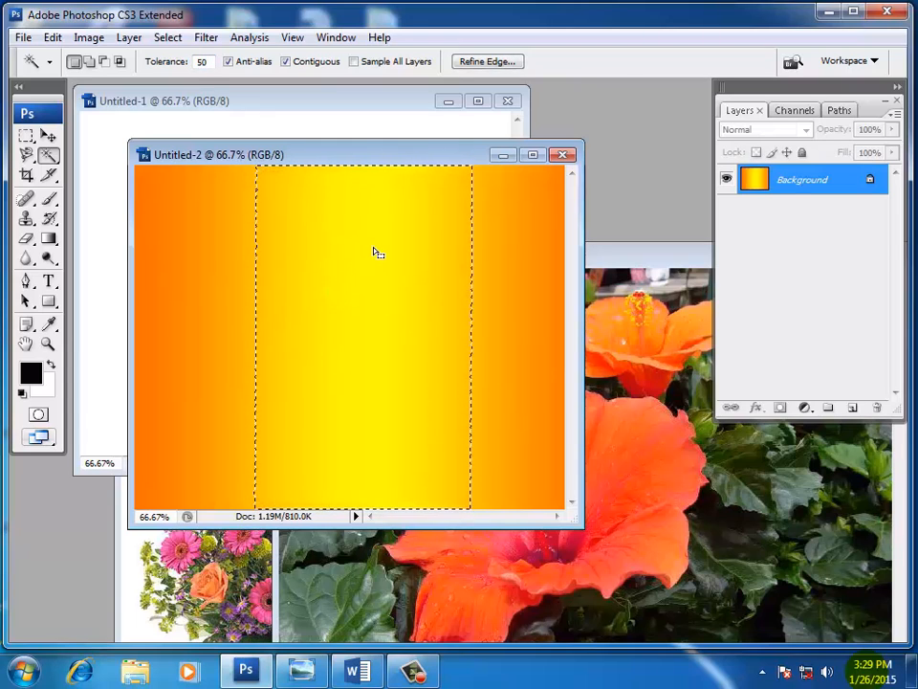
pyautogui.moveTo(43, 163); pyautogui.dragTo(115, 180)
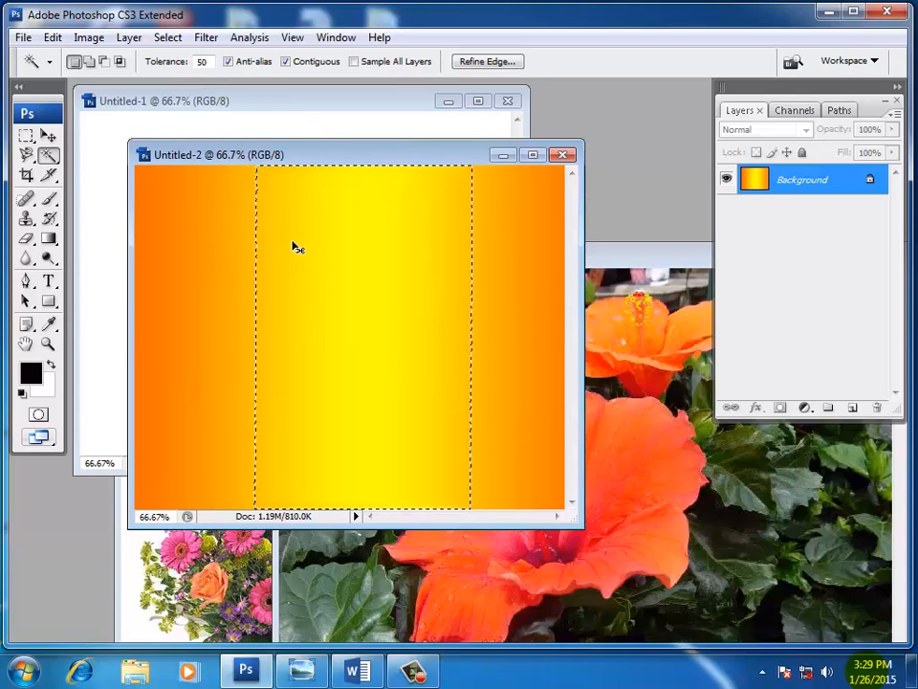
pyautogui.hotkey('ctrl', 'd')
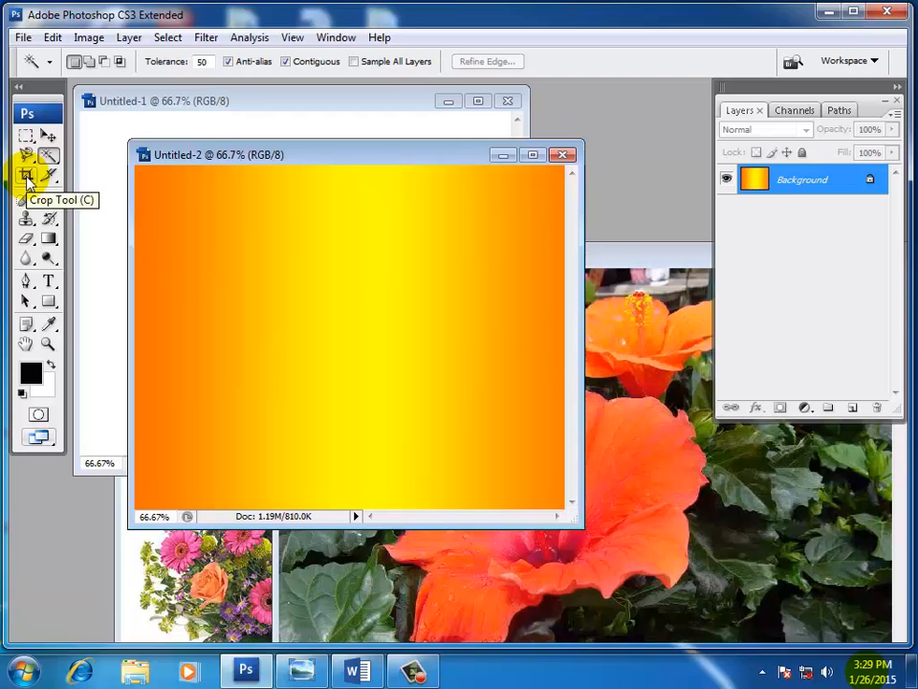
# Crop flowers 28.JPG around the large orange hibiscus, extending the crop frame at its left and lower edges, and undo the crop.
pyautogui.click(597, 257)
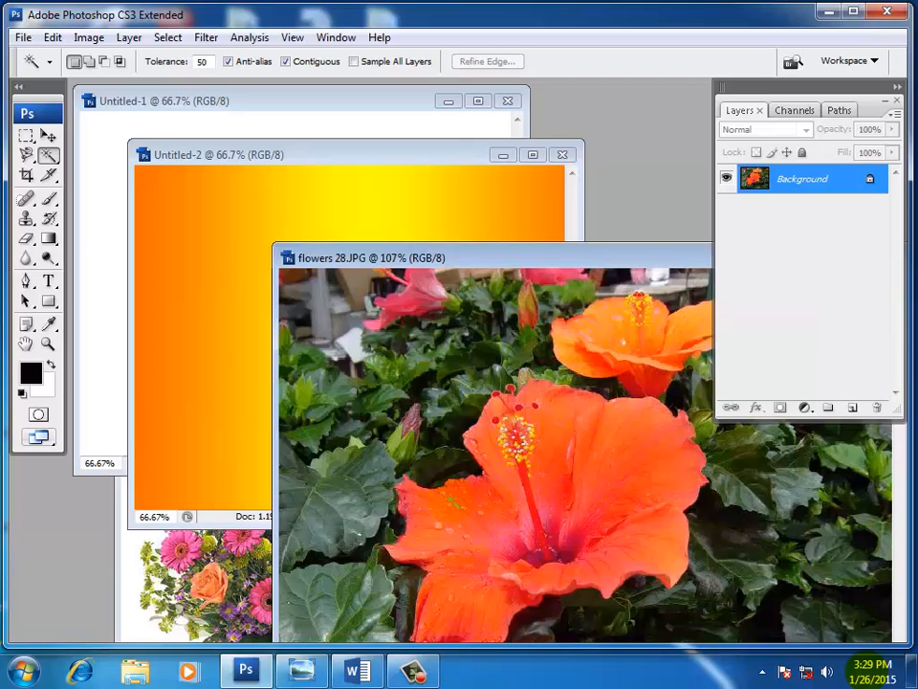
pyautogui.click(26, 176)
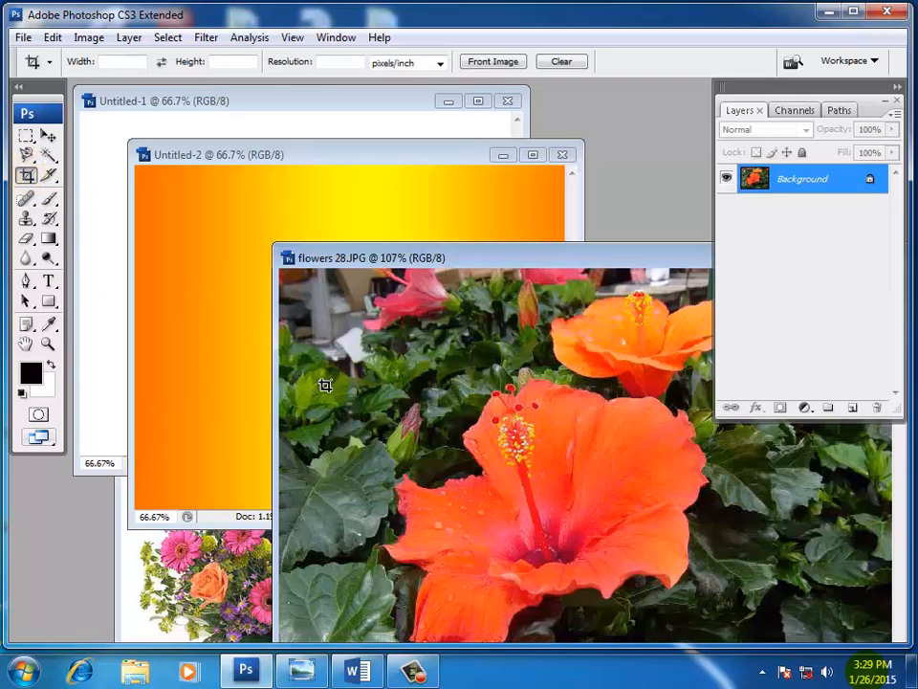
pyautogui.moveTo(461, 377); pyautogui.dragTo(686, 600)
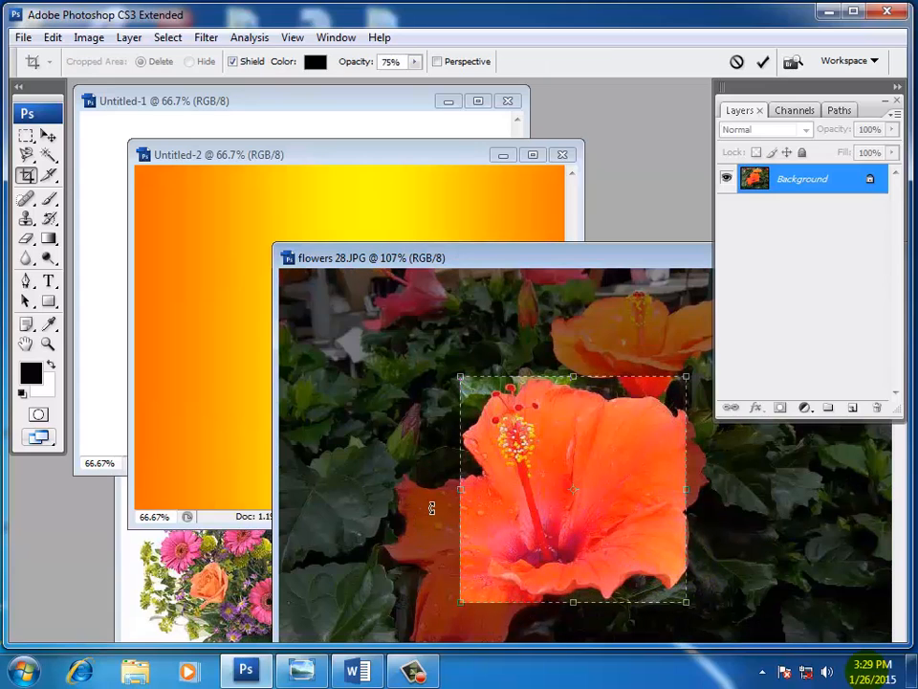
pyautogui.moveTo(461, 488); pyautogui.dragTo(365, 486)
pyautogui.moveTo(526, 603); pyautogui.dragTo(525, 617)
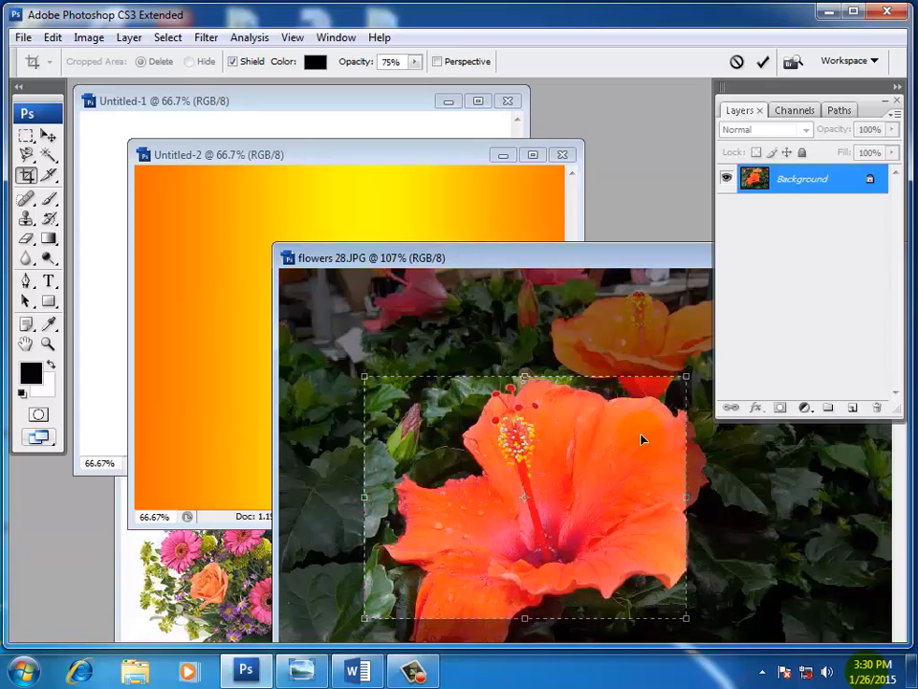
pyautogui.doubleClick(635, 443)
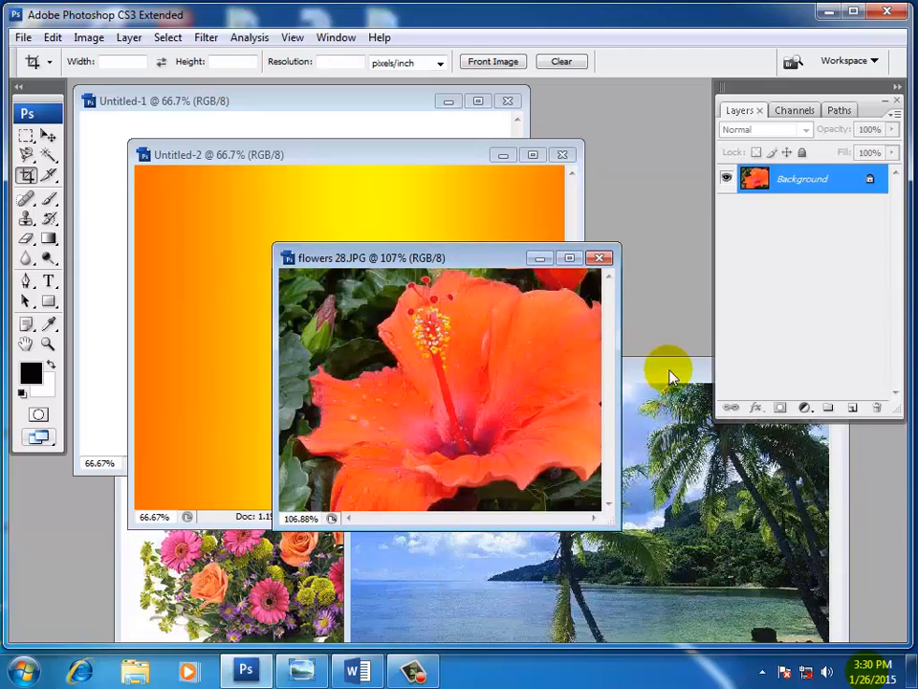
pyautogui.click(52, 38)
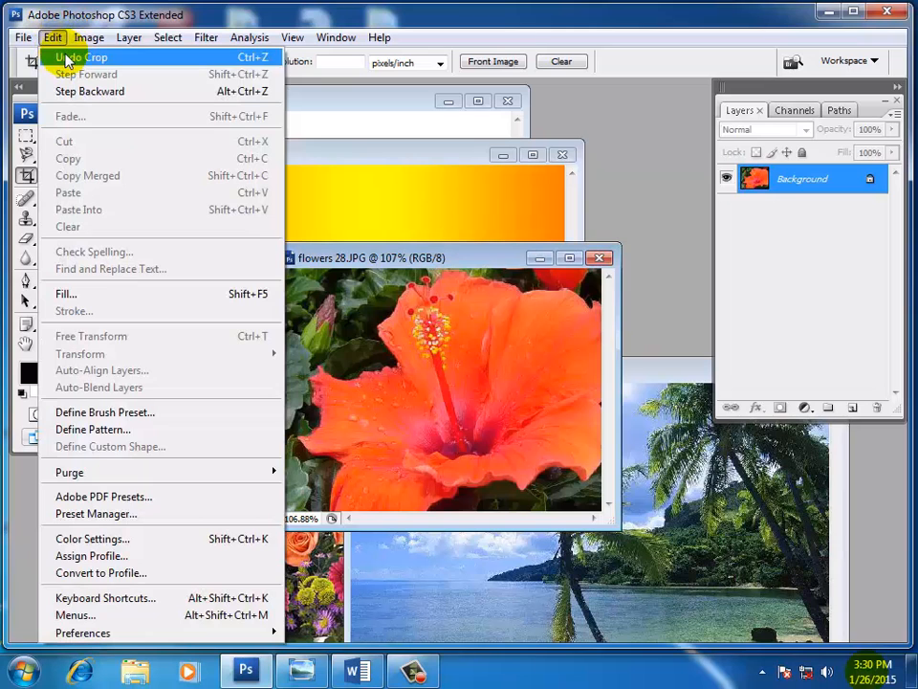
pyautogui.click(69, 59)
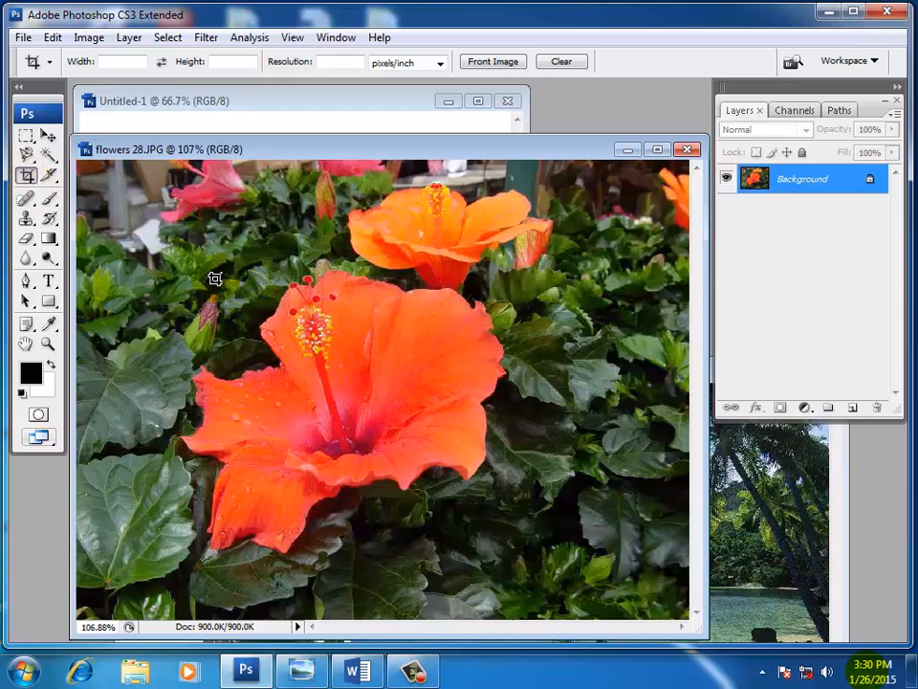
# Crop the flower photo around most of the large hibiscus with a freely drawn frame, and undo that crop.
pyautogui.moveTo(215, 278); pyautogui.dragTo(535, 538)
pyautogui.press('Return')
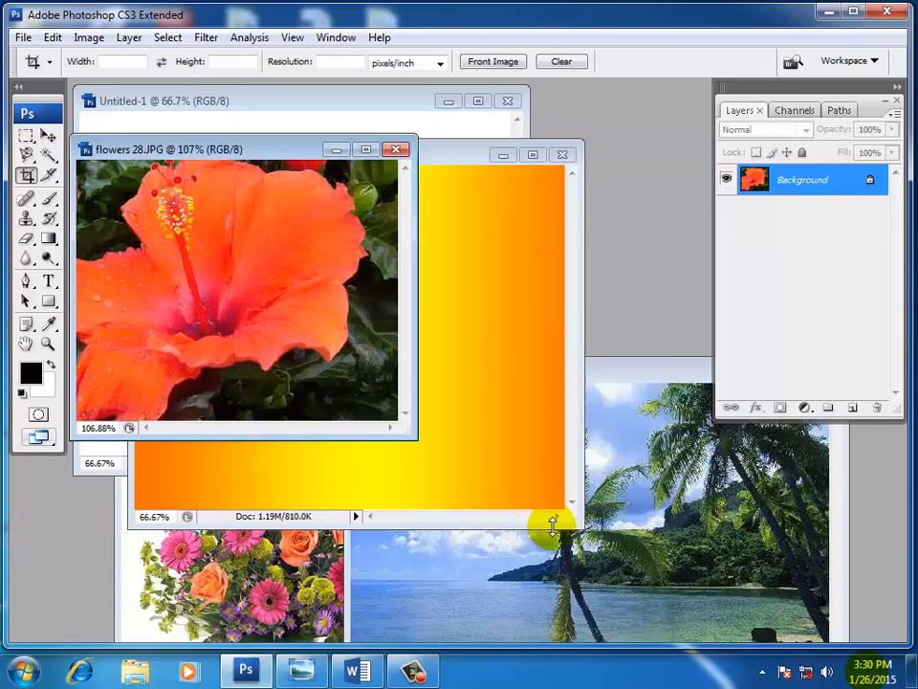
pyautogui.hotkey('ctrl', 'z')
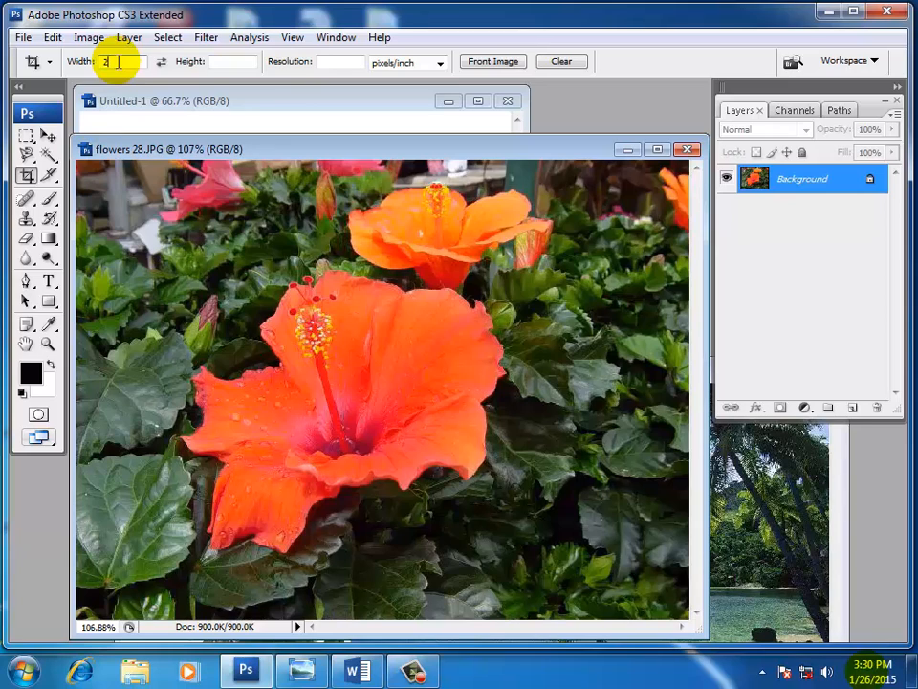
# Crop a small area beside the large hibiscus's stamens at a fixed 2 in by 3 in, undo it and clear the crop dimensions.
pyautogui.doubleClick(124, 66)
pyautogui.press('Tab')
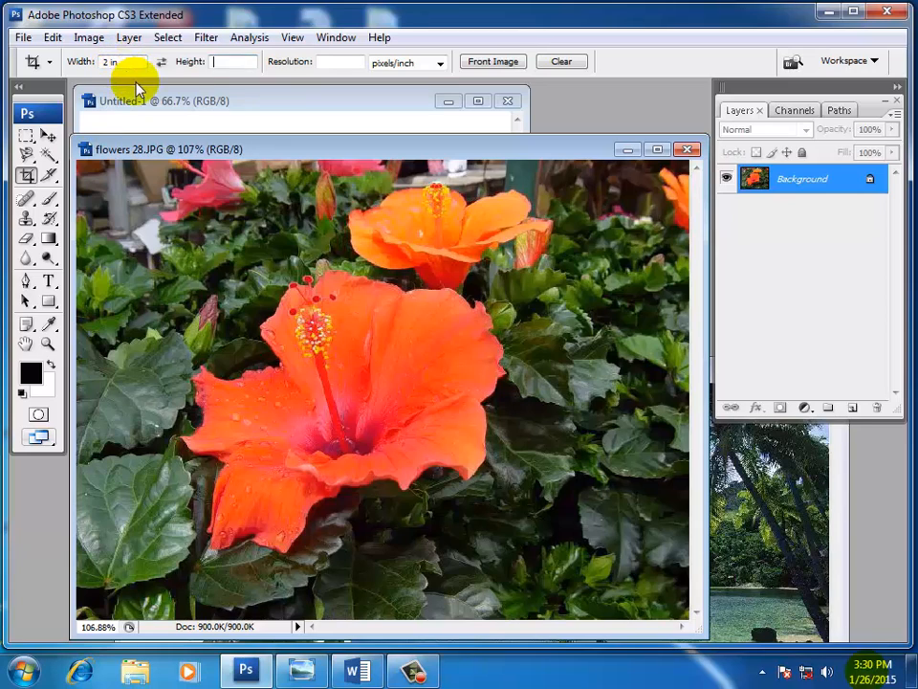
pyautogui.write('3')
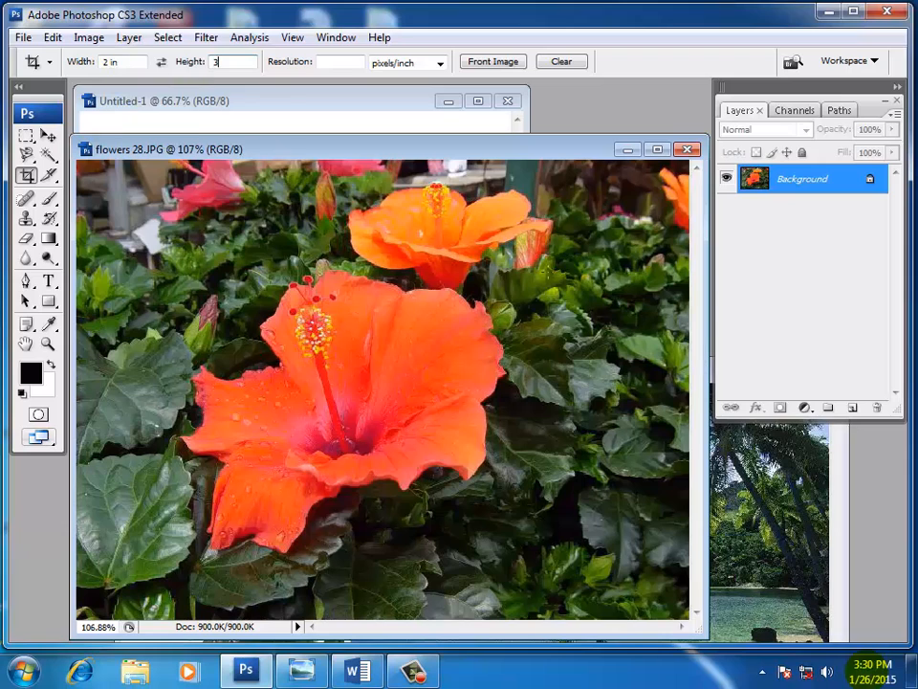
pyautogui.moveTo(322, 290); pyautogui.dragTo(379, 339)
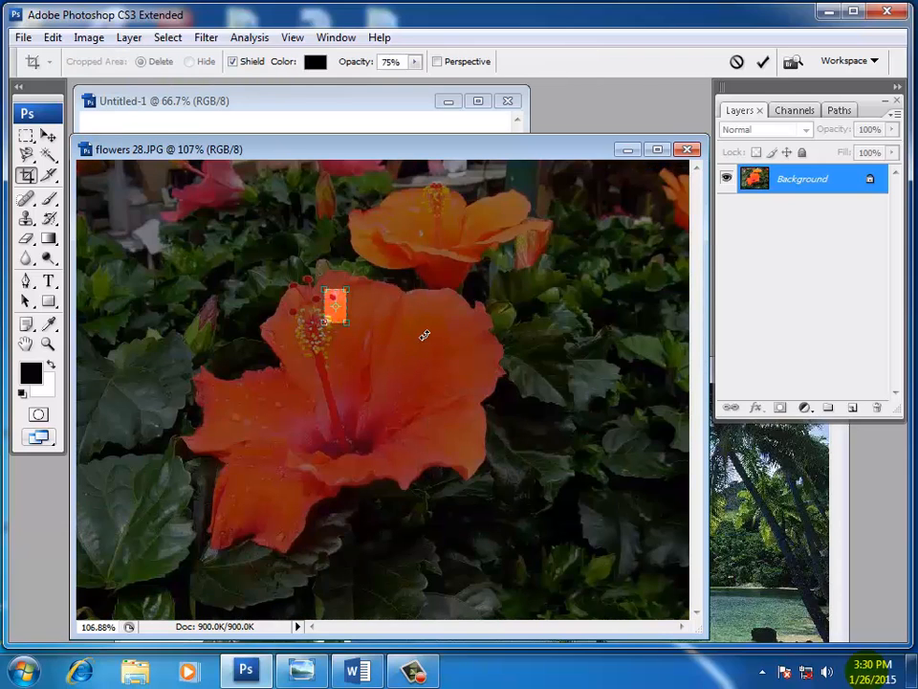
pyautogui.press('Return')
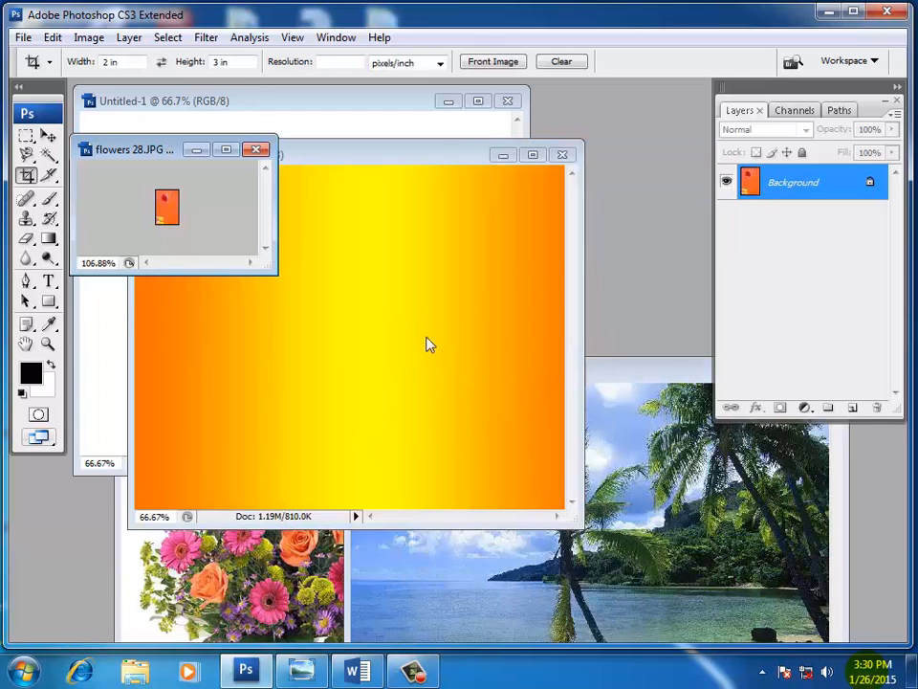
pyautogui.hotkey('ctrl', 'z')
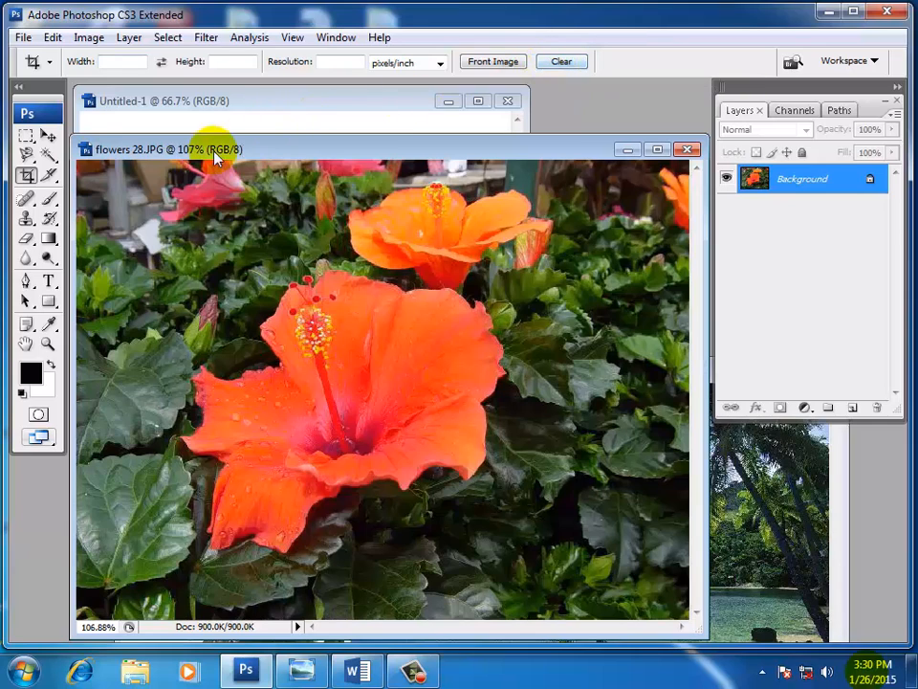
# Activate the Eraser tool for the flower photo and switch to the keyboard picture in Windows Photo Viewer.
pyautogui.click(26, 241)
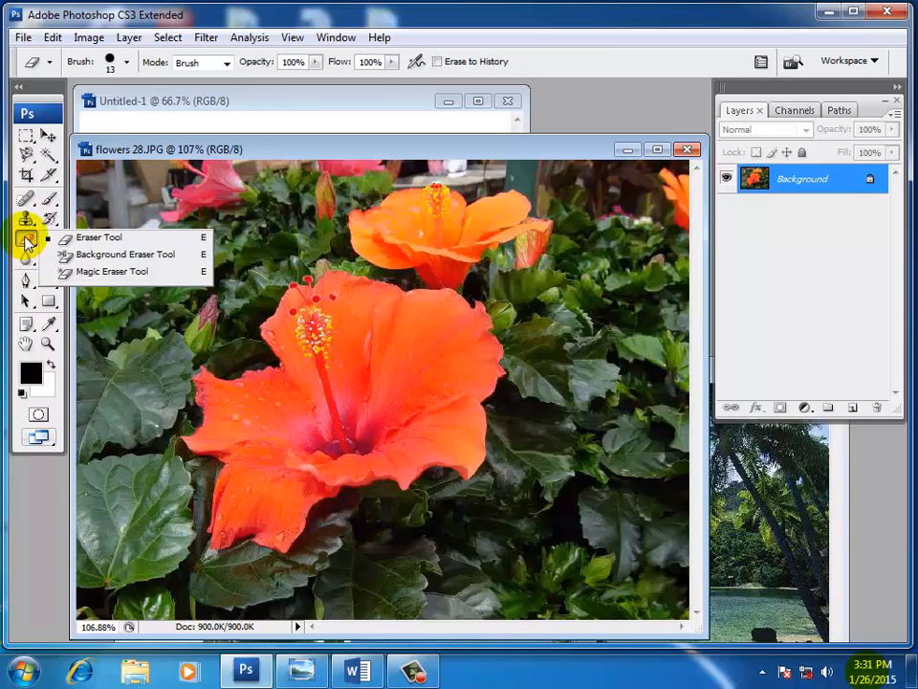
pyautogui.click(95, 238)
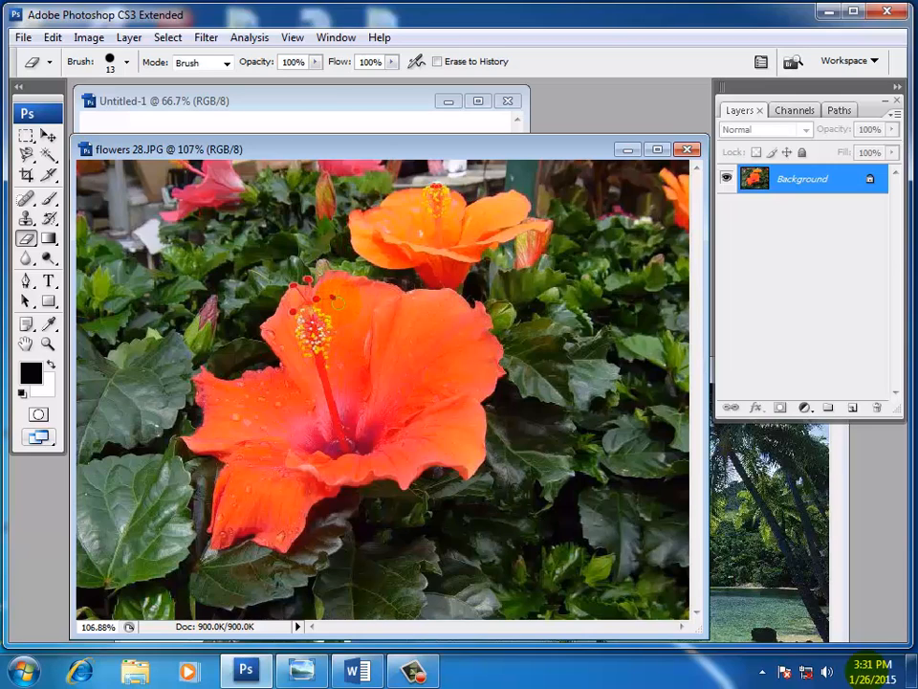
pyautogui.click(301, 669)
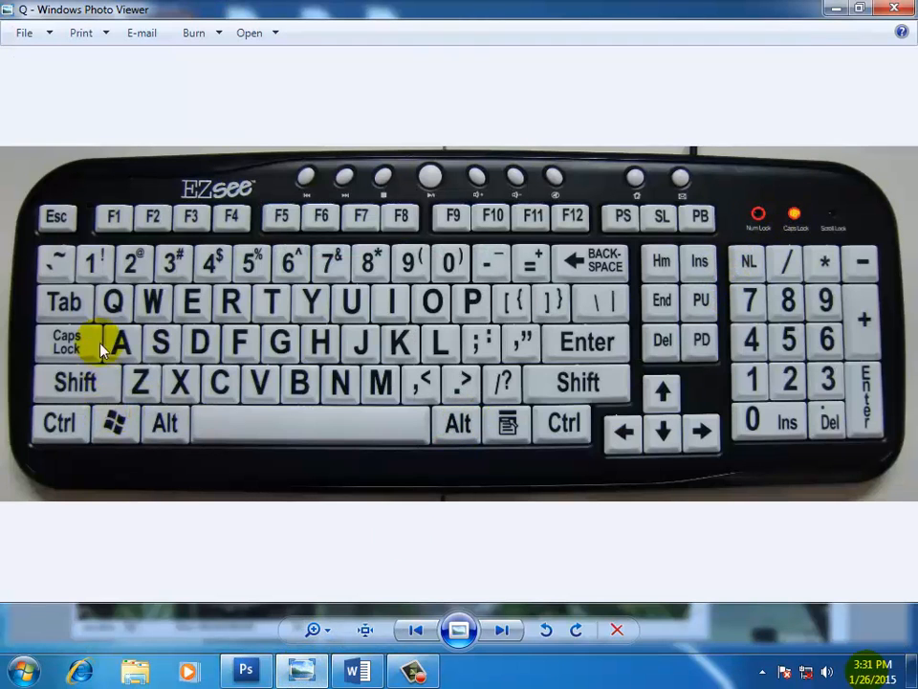
# Return to Photoshop, erase a band along the large hibiscus's upper edge and an S-shaped stroke over the smaller bloom, undoing each.
pyautogui.click(833, 10)
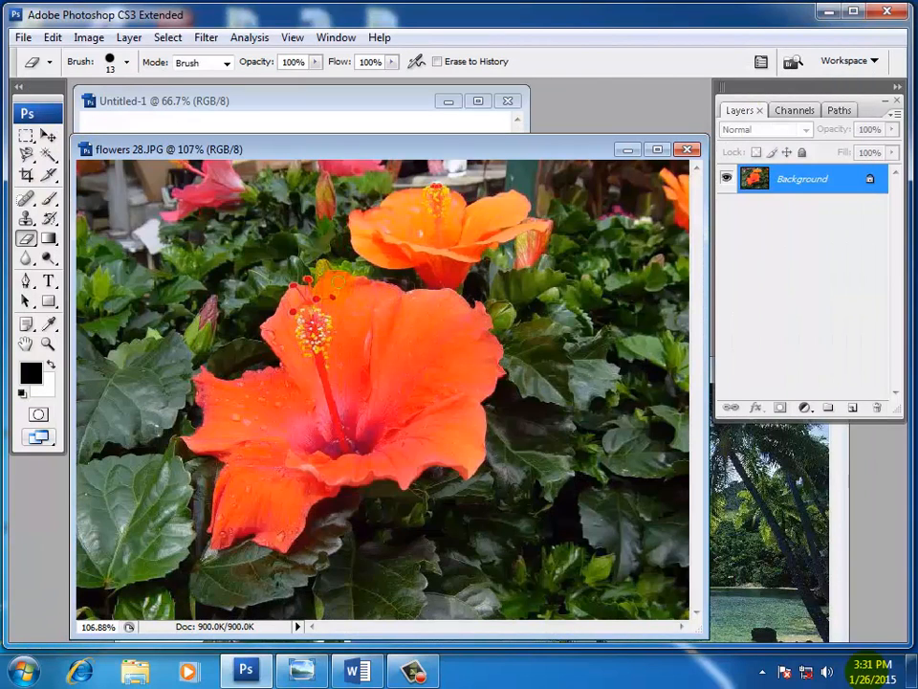
pyautogui.moveTo(321, 275)
pyautogui.mouseDown()
pyautogui.moveTo(384, 296)
pyautogui.moveTo(405, 289)
pyautogui.moveTo(323, 268)
pyautogui.moveTo(306, 274)
pyautogui.moveTo(406, 287)
pyautogui.mouseUp()
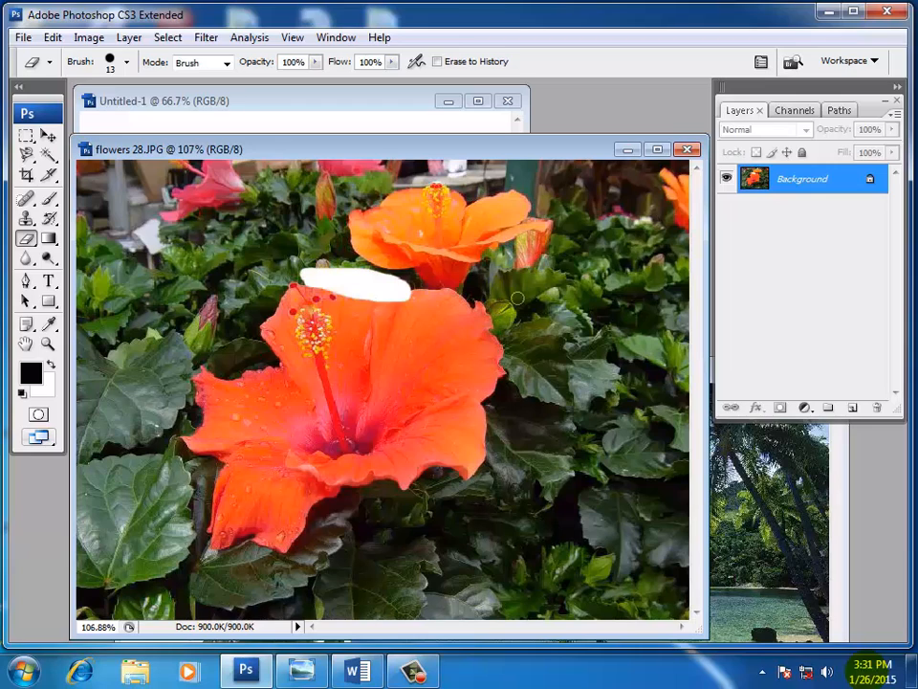
pyautogui.hotkey('ctrl', 'z')
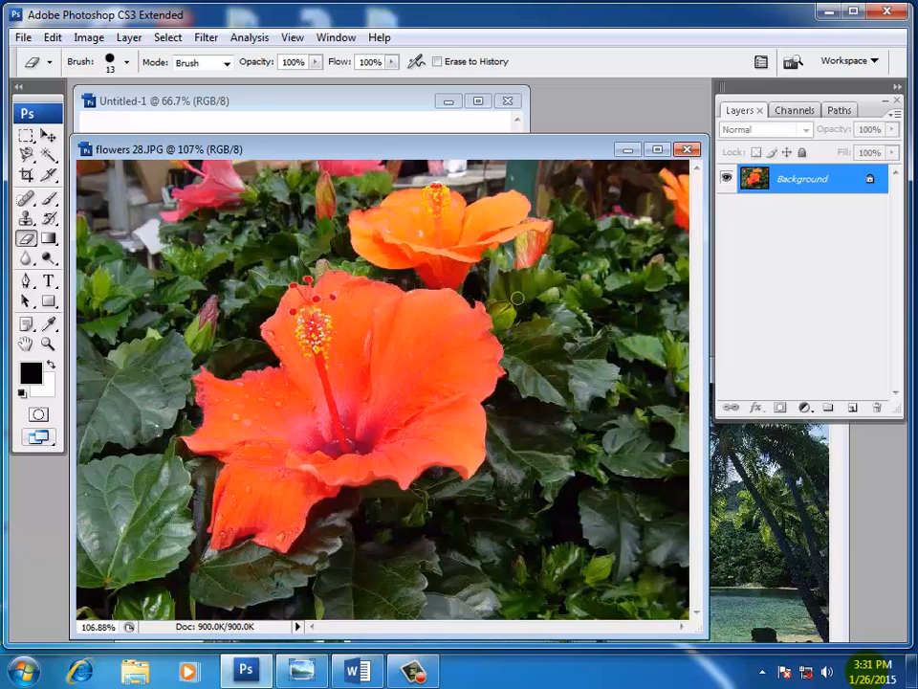
pyautogui.moveTo(498, 198)
pyautogui.mouseDown()
pyautogui.moveTo(430, 213)
pyautogui.moveTo(438, 223)
pyautogui.moveTo(497, 218)
pyautogui.moveTo(505, 240)
pyautogui.moveTo(465, 267)
pyautogui.mouseUp()
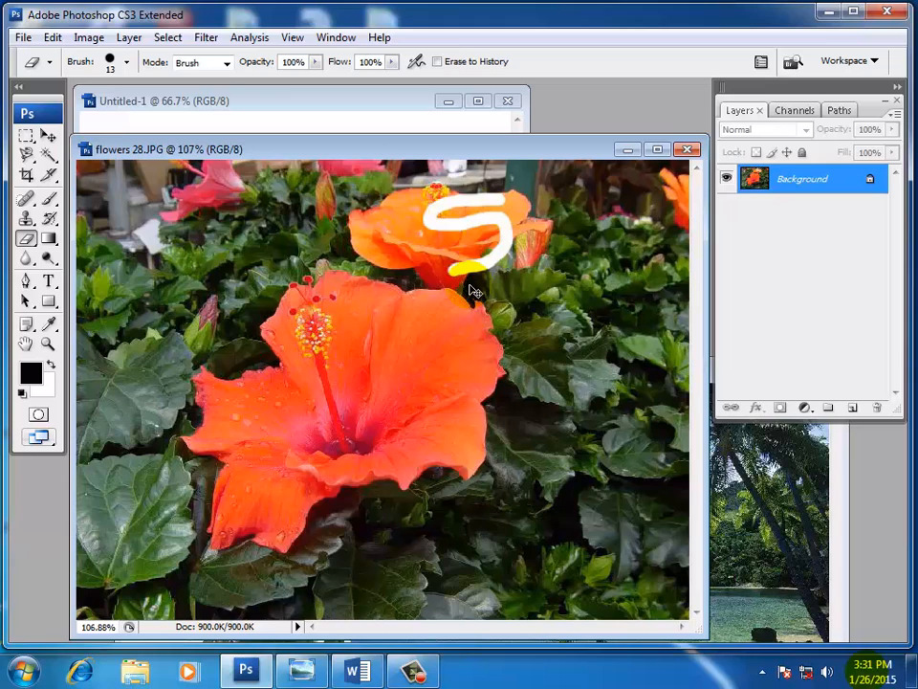
pyautogui.hotkey('ctrl', 'z')
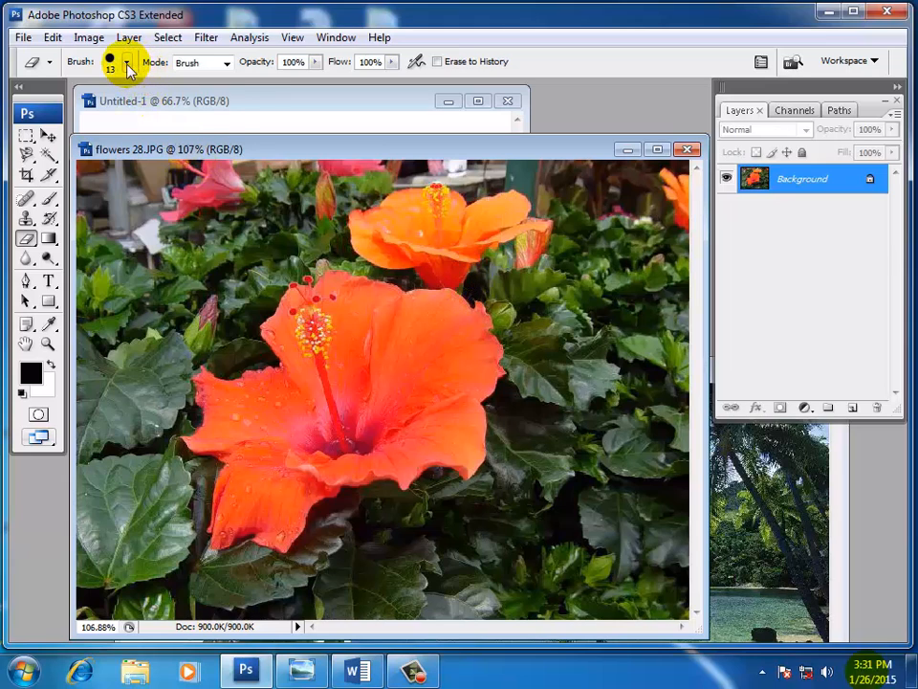
# Choose the 33 px textured brush for the Eraser, erase curved strokes above the large hibiscus's stamens, and undo the erasure.
pyautogui.click(127, 64)
pyautogui.moveTo(203, 222)
pyautogui.mouseDown()
pyautogui.moveTo(215, 268)
pyautogui.moveTo(209, 297)
pyautogui.mouseUp()
pyautogui.click(186, 237)
pyautogui.click(358, 270)
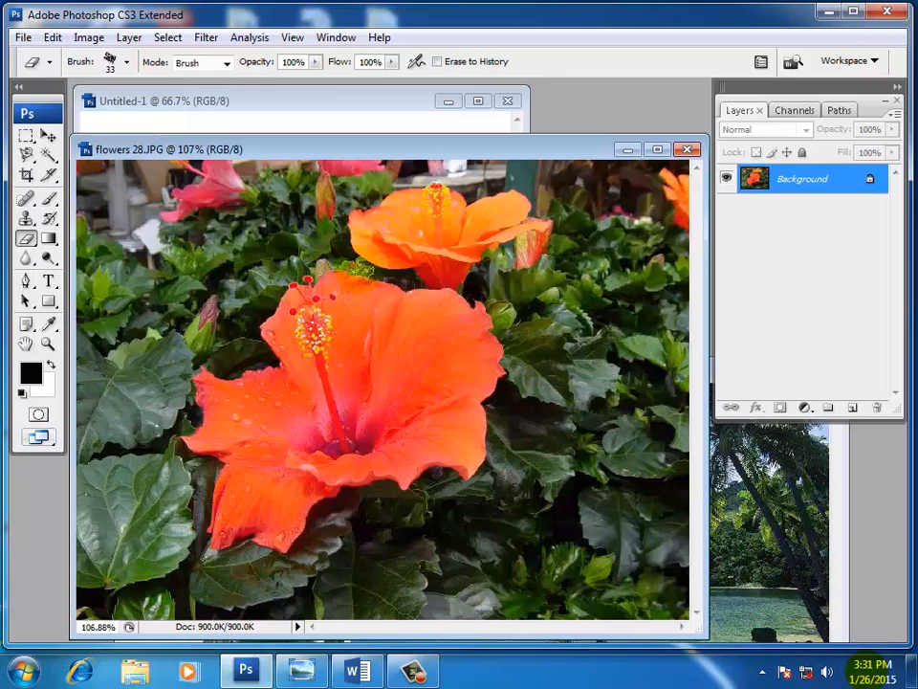
pyautogui.moveTo(358, 270)
pyautogui.mouseDown()
pyautogui.moveTo(268, 268)
pyautogui.moveTo(359, 242)
pyautogui.moveTo(378, 311)
pyautogui.mouseUp()
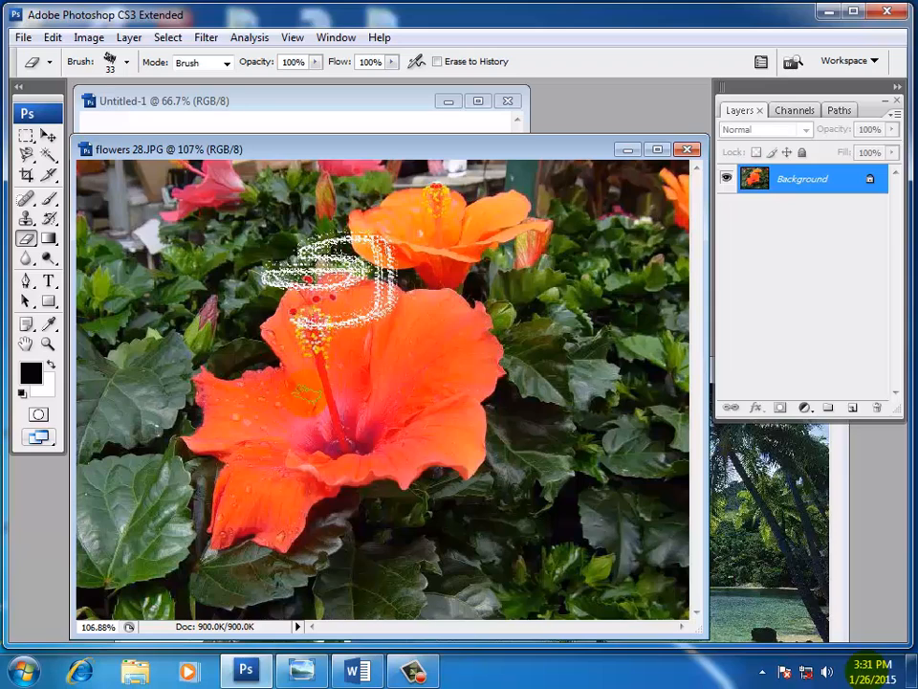
pyautogui.hotkey('ctrl', 'z')
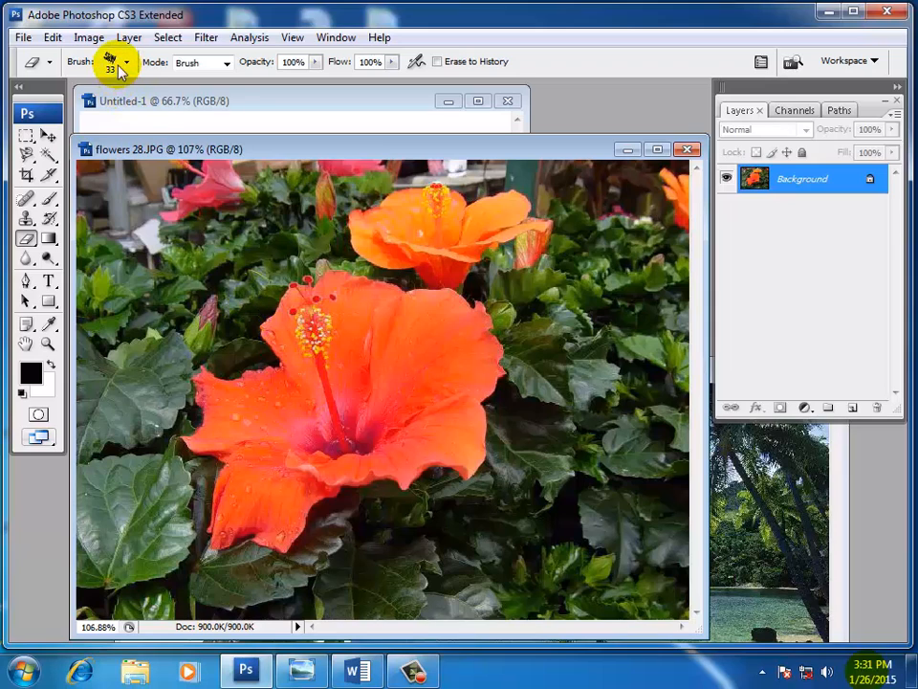
# Switch the Eraser back to the hard round 13 px brush preset.
pyautogui.click(126, 62)
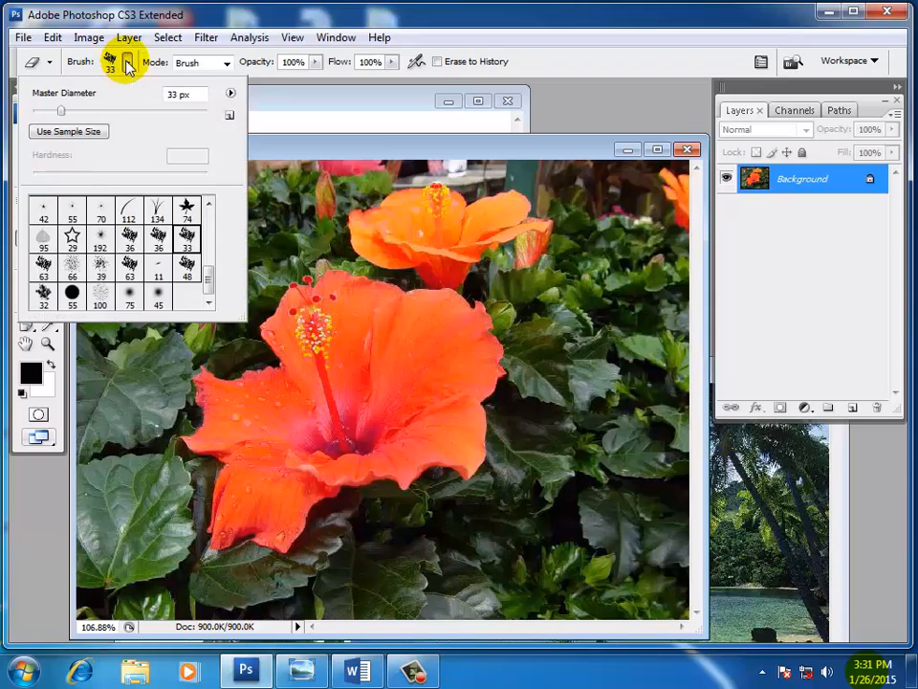
pyautogui.moveTo(207, 274); pyautogui.dragTo(211, 213)
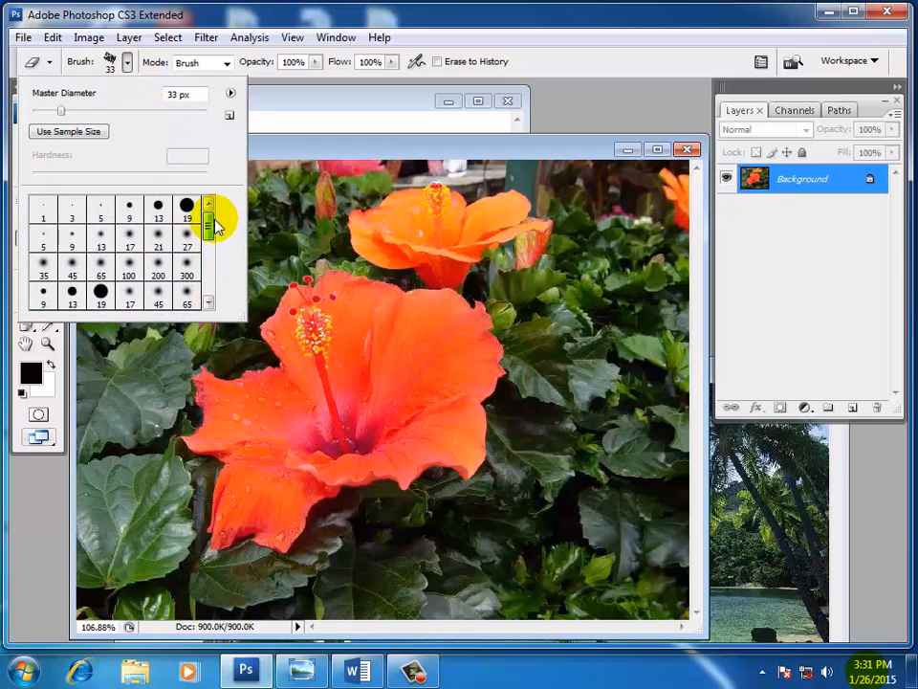
pyautogui.click(158, 207)
pyautogui.click(338, 149)
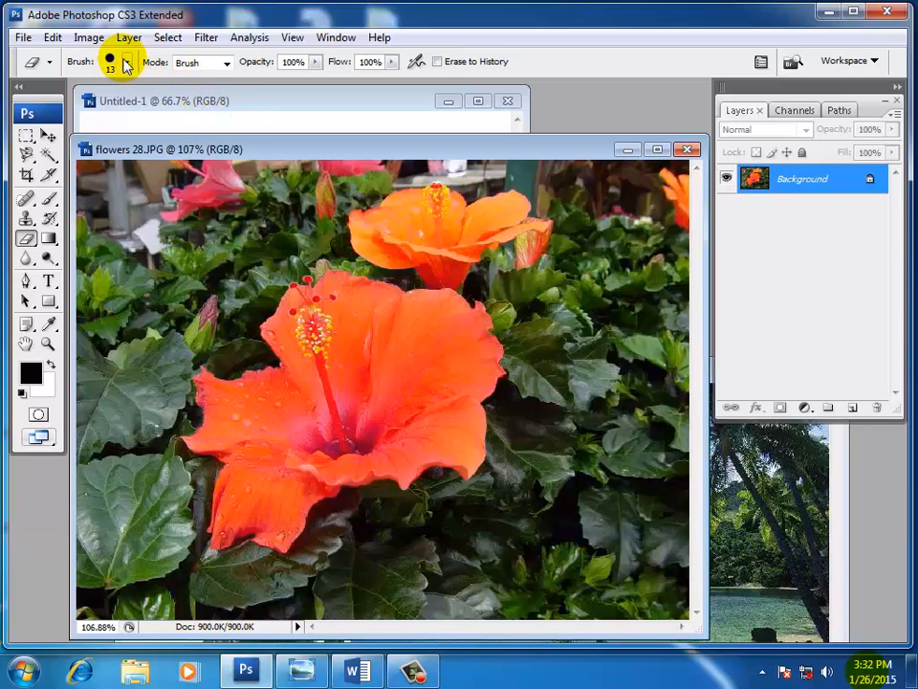
# Try a master diameter of 78 px for the Eraser brush and settle on 45 px.
pyautogui.click(127, 65)
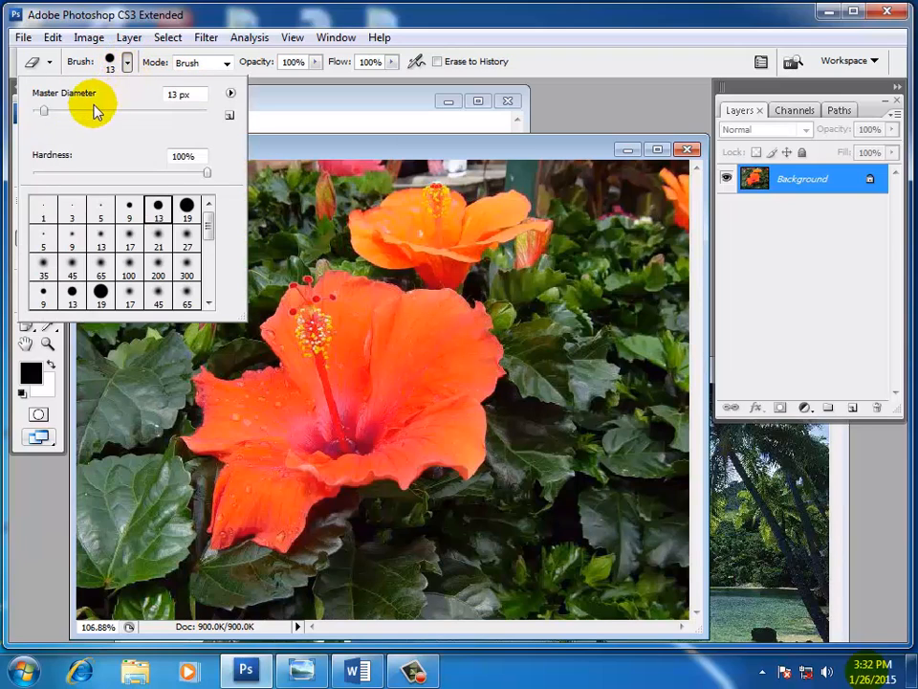
pyautogui.moveTo(48, 113); pyautogui.dragTo(99, 112)
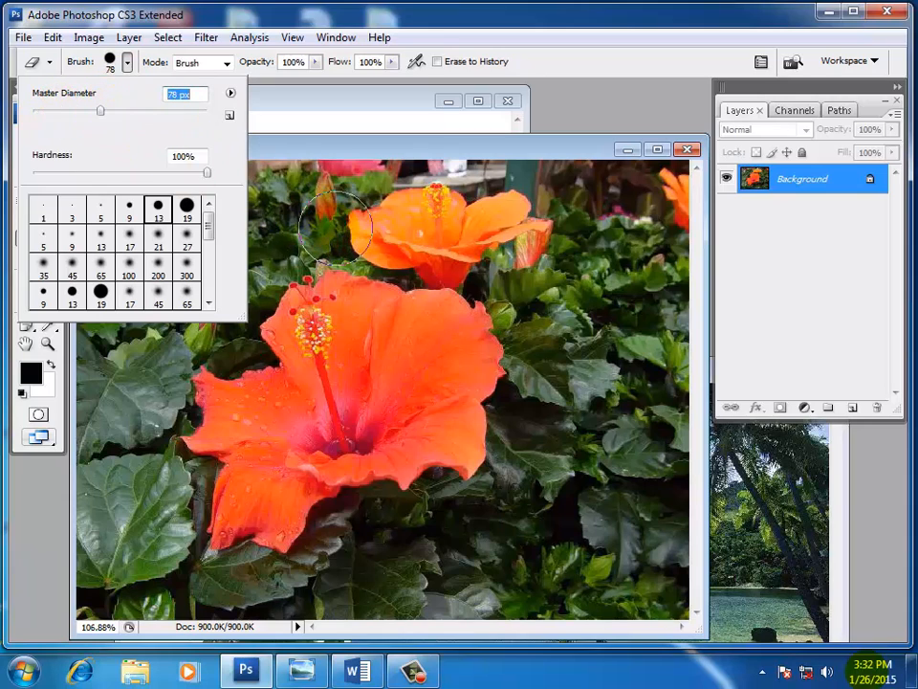
pyautogui.click(74, 113)
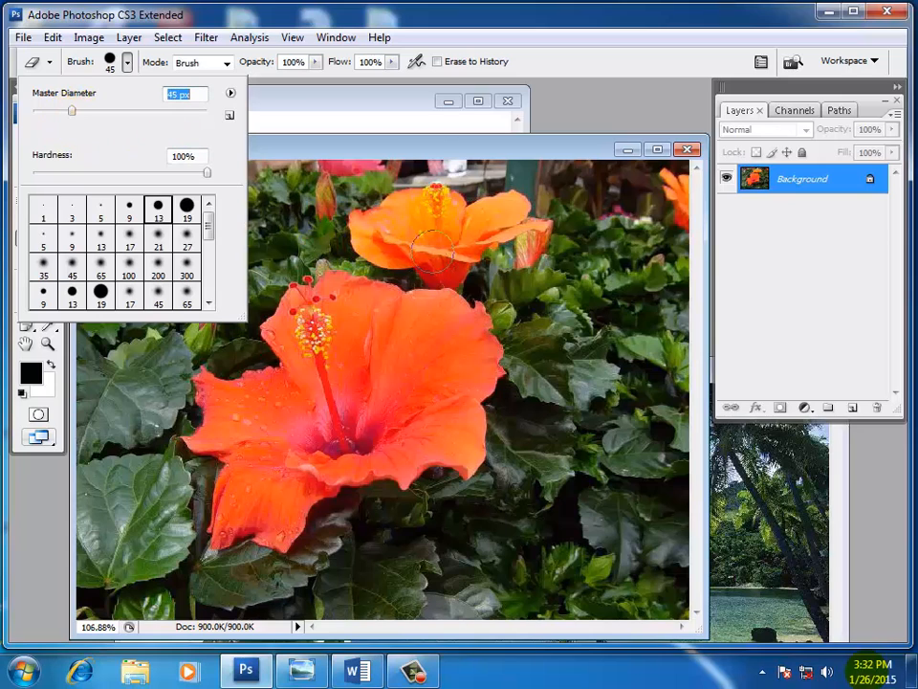
pyautogui.click(420, 146)
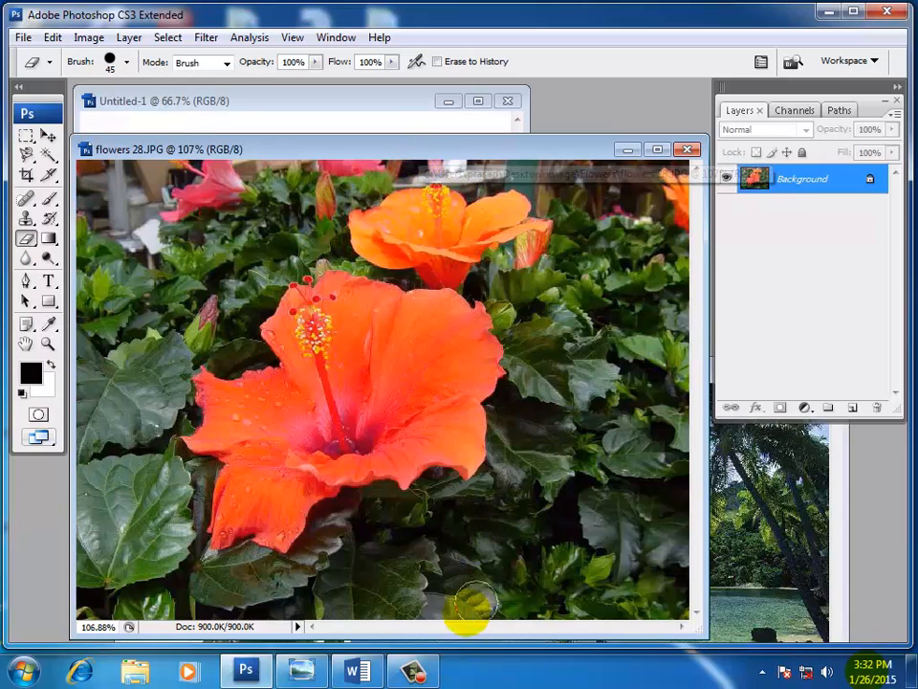
# Check the keyboard picture in Windows Photo Viewer, return to Photoshop, and enlarge the Eraser brush to 125 px.
pyautogui.click(302, 669)
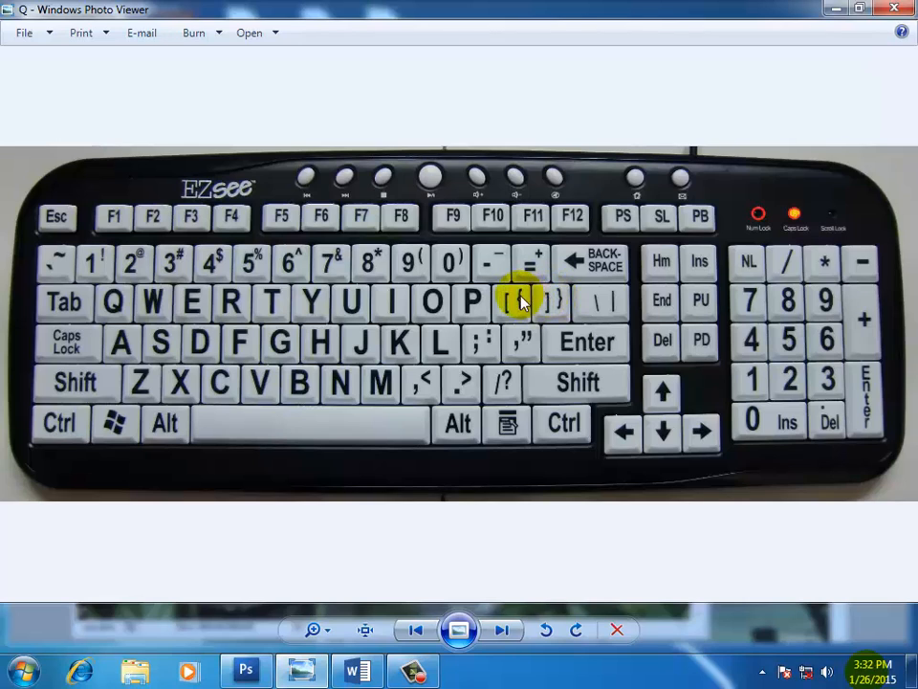
pyautogui.click(834, 8)
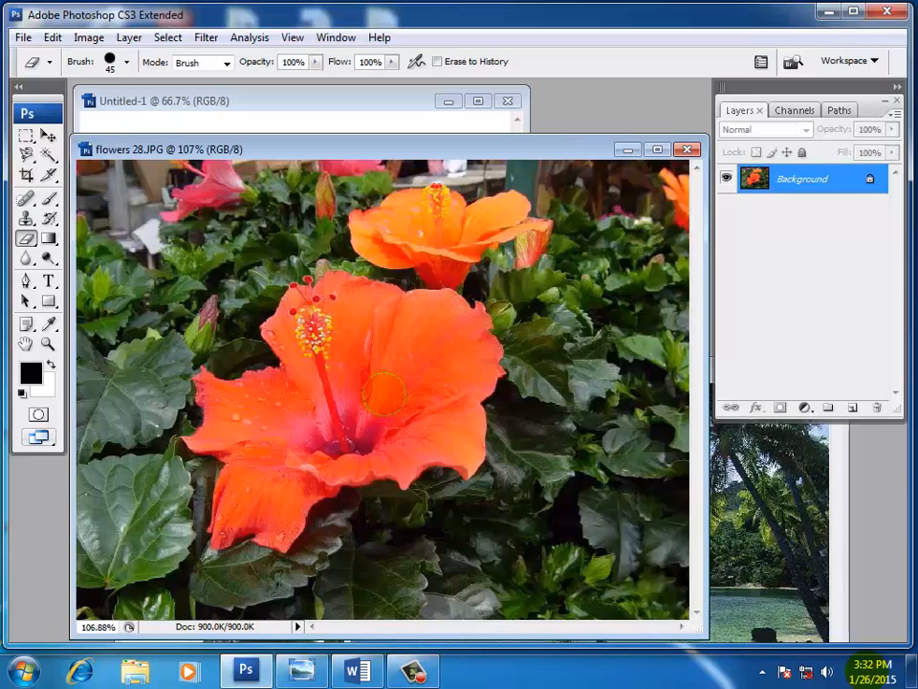
pyautogui.press(']')
pyautogui.press(']')
pyautogui.press(']')
pyautogui.press(']')
pyautogui.press(']')
pyautogui.press(']')
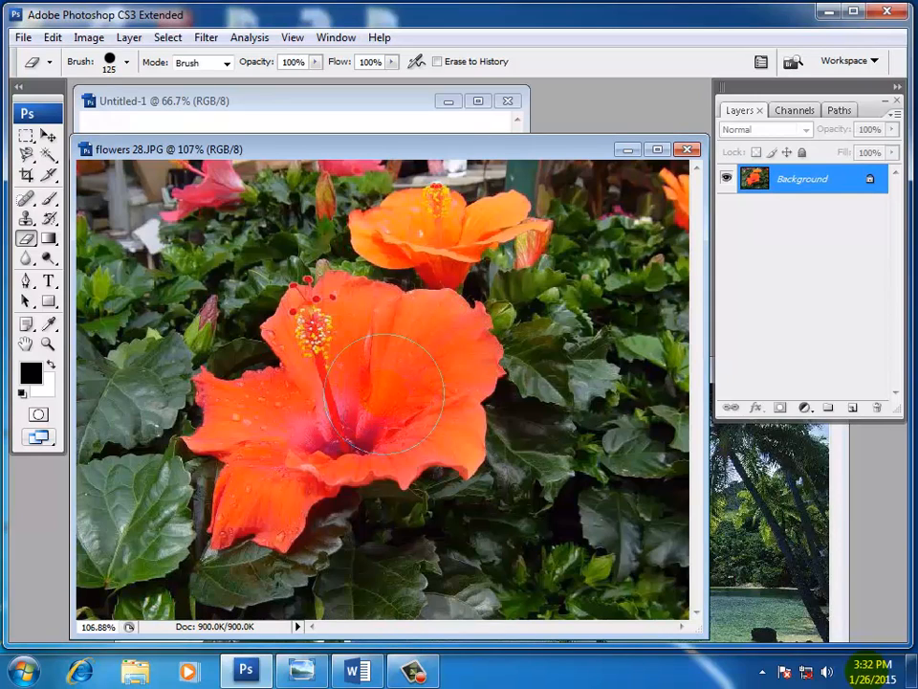
# Reduce the Eraser brush to 60 px, erase a large patch across the tops of both hibiscus blooms, and undo the erasure.
pyautogui.press('[')
pyautogui.press('[')
pyautogui.press('[')
pyautogui.press('[')
pyautogui.press('[')
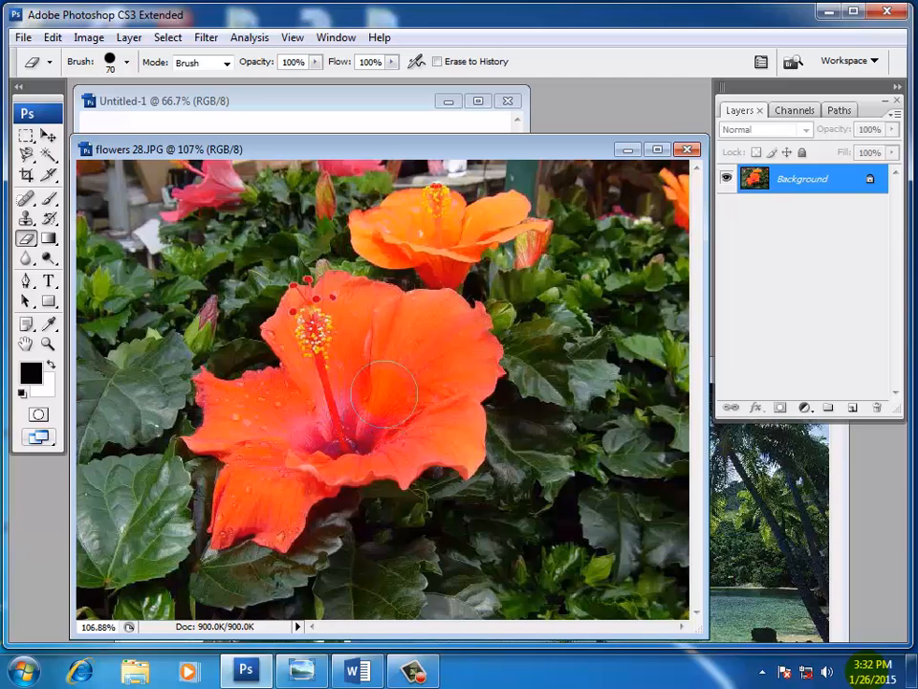
pyautogui.moveTo(271, 251)
pyautogui.mouseDown()
pyautogui.moveTo(342, 246)
pyautogui.moveTo(395, 262)
pyautogui.moveTo(403, 302)
pyautogui.moveTo(317, 301)
pyautogui.moveTo(254, 287)
pyautogui.mouseUp()
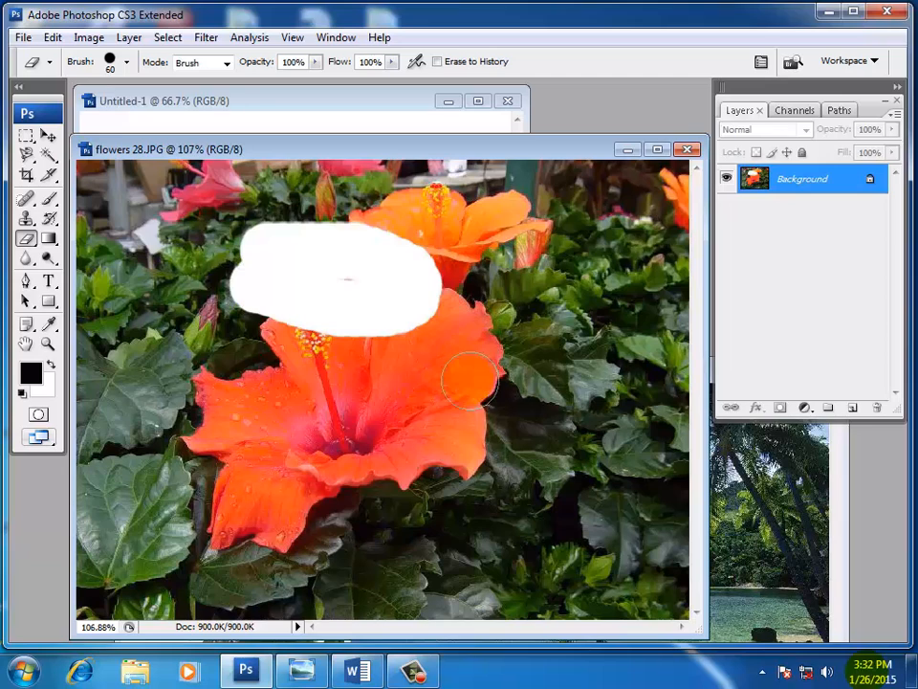
pyautogui.hotkey('ctrl', 'z')
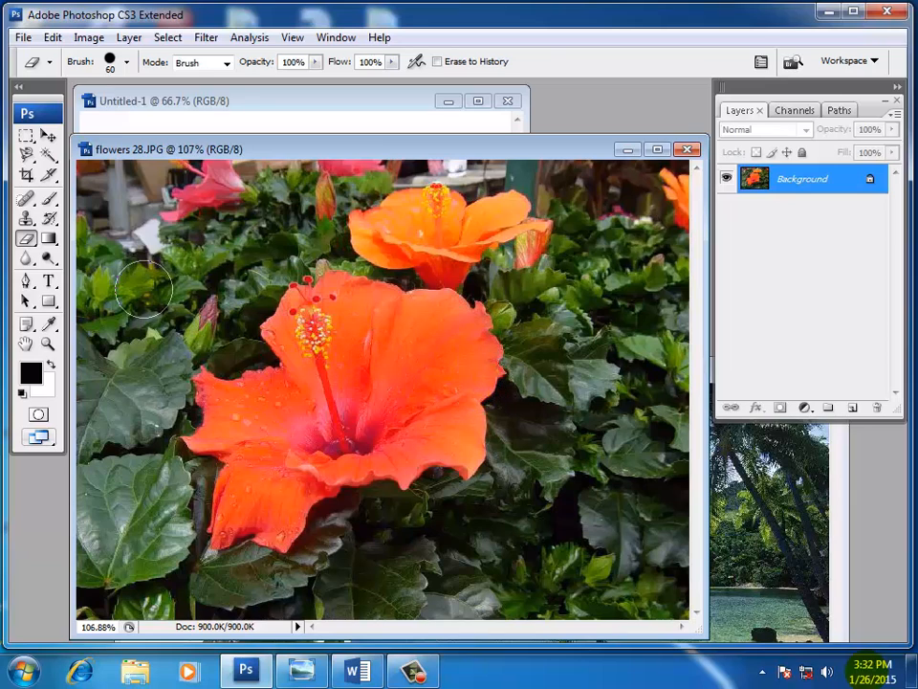
# Activate the Background Eraser tool and erase strokes over the leaves beside the large hibiscus to transparency.
pyautogui.click(26, 240)
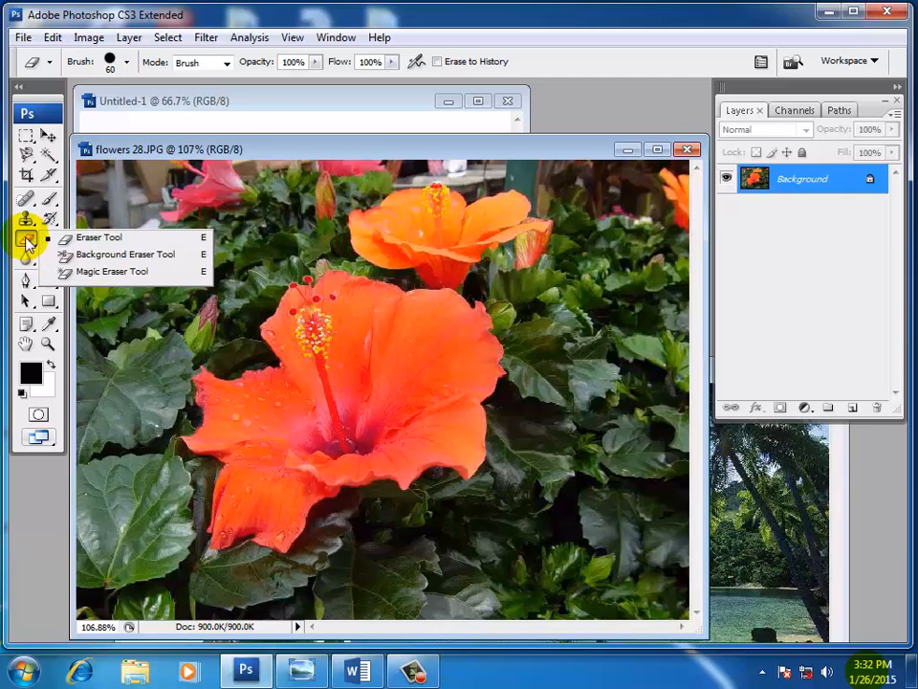
pyautogui.click(83, 255)
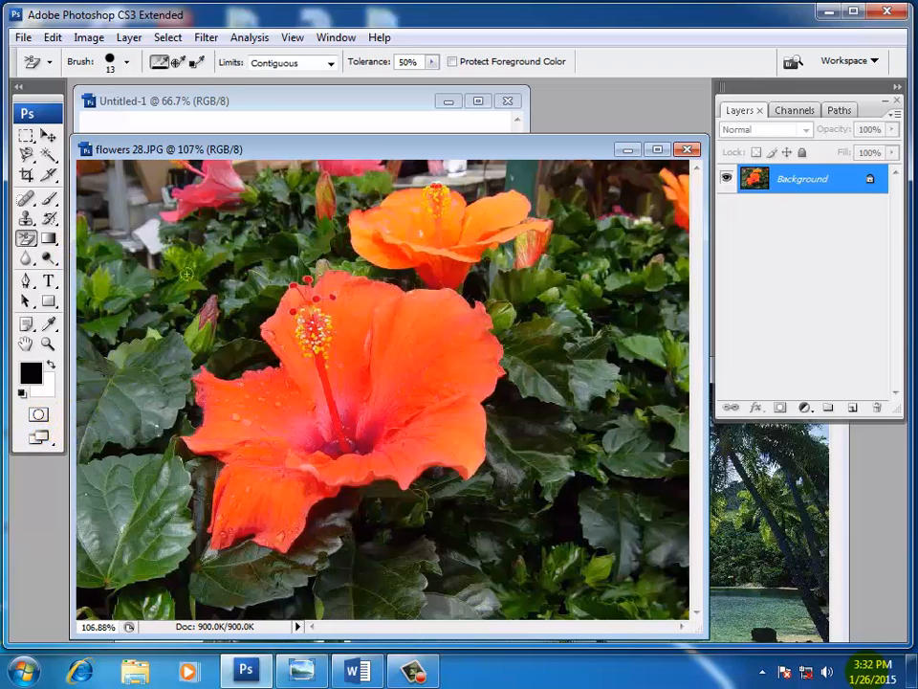
pyautogui.moveTo(142, 316)
pyautogui.mouseDown()
pyautogui.moveTo(175, 233)
pyautogui.moveTo(144, 287)
pyautogui.moveTo(188, 225)
pyautogui.moveTo(143, 257)
pyautogui.moveTo(124, 319)
pyautogui.mouseUp()
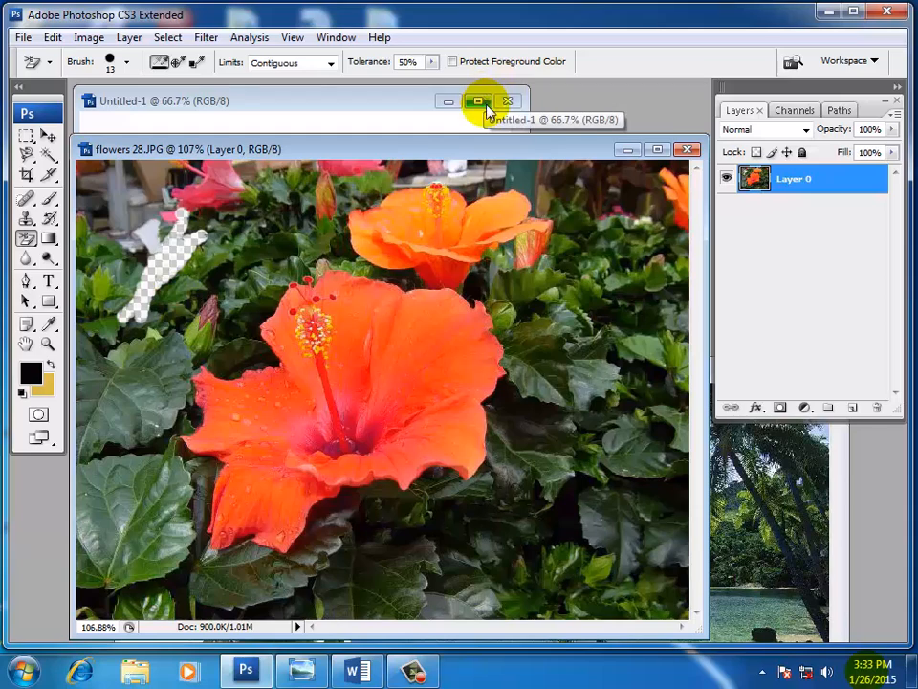
# Undo the Background Eraser strokes one step at a time until the flower photo is intact.
pyautogui.hotkey('ctrl', 'z')
pyautogui.hotkey('ctrl', 'z')
pyautogui.hotkey('ctrl', 'z')
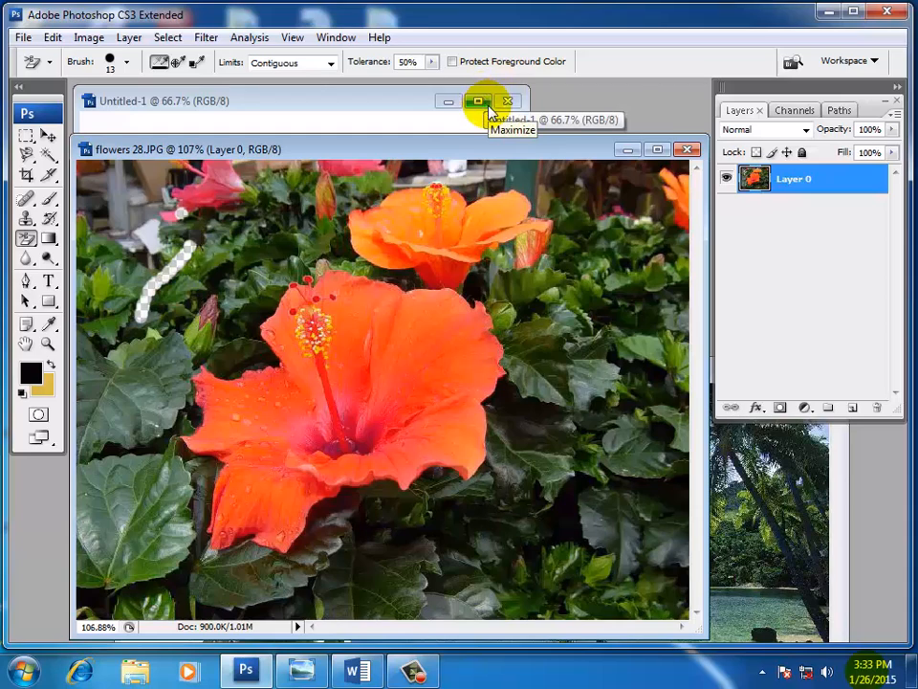
pyautogui.hotkey('ctrl', 'z')
pyautogui.hotkey('ctrl', 'z')
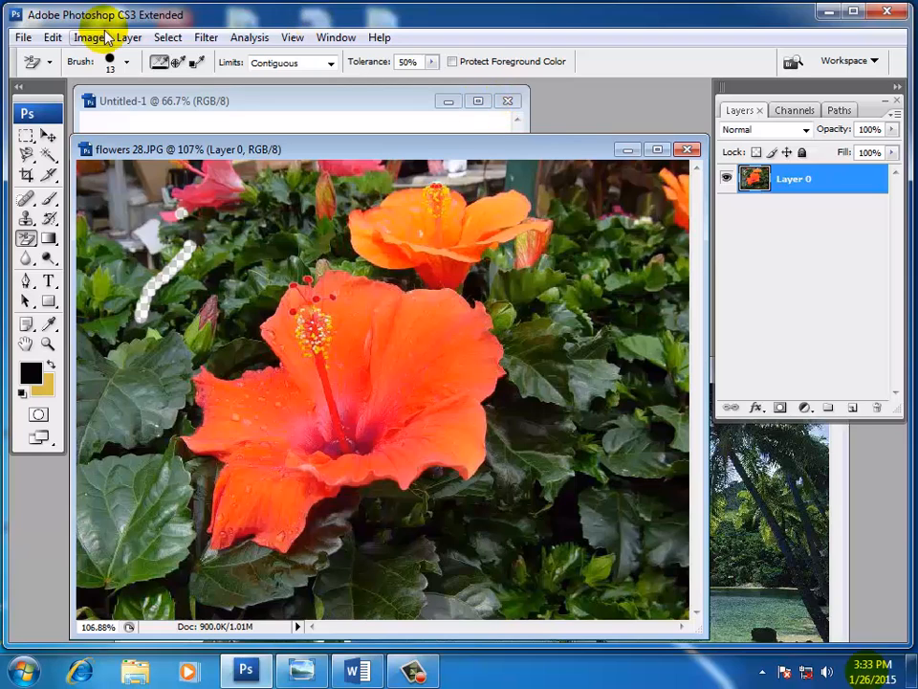
pyautogui.click(53, 37)
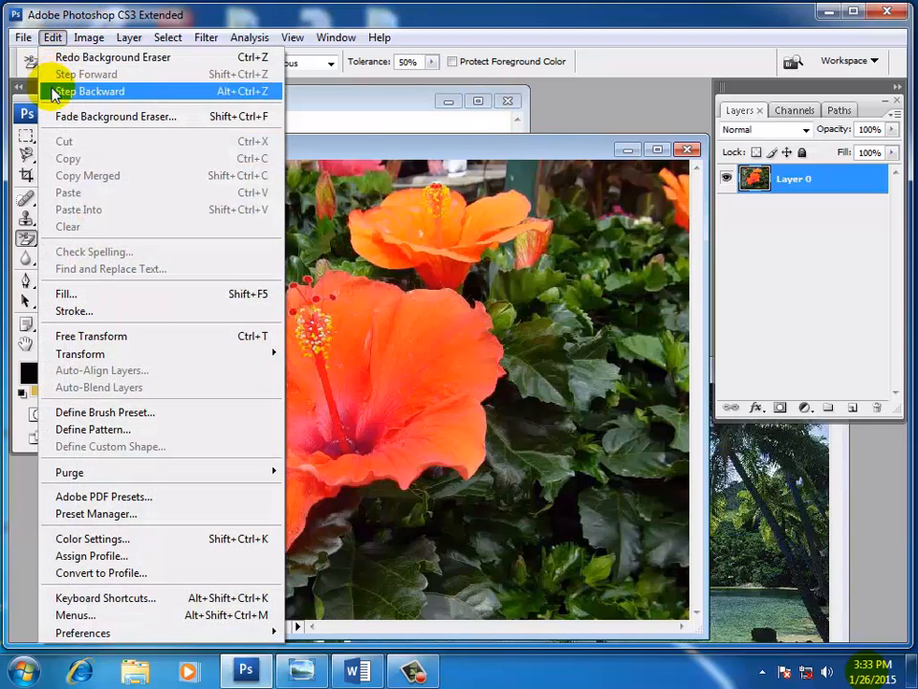
pyautogui.click(213, 93)
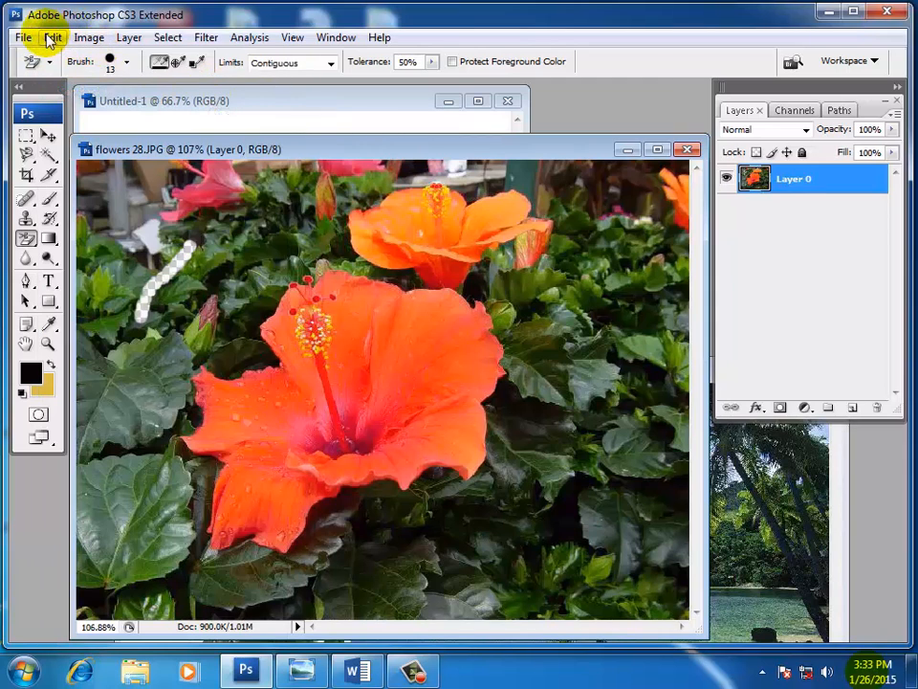
pyautogui.click(53, 37)
pyautogui.click(180, 96)
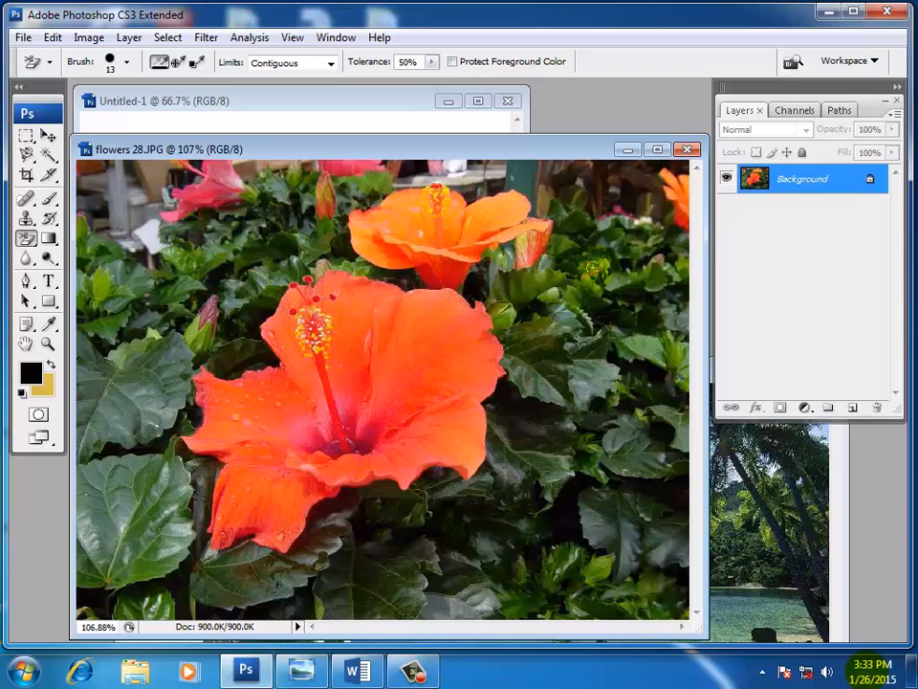
# Show the document's History and erase five curved strokes across the large hibiscus and surrounding leaves with the Background Eraser.
pyautogui.click(334, 37)
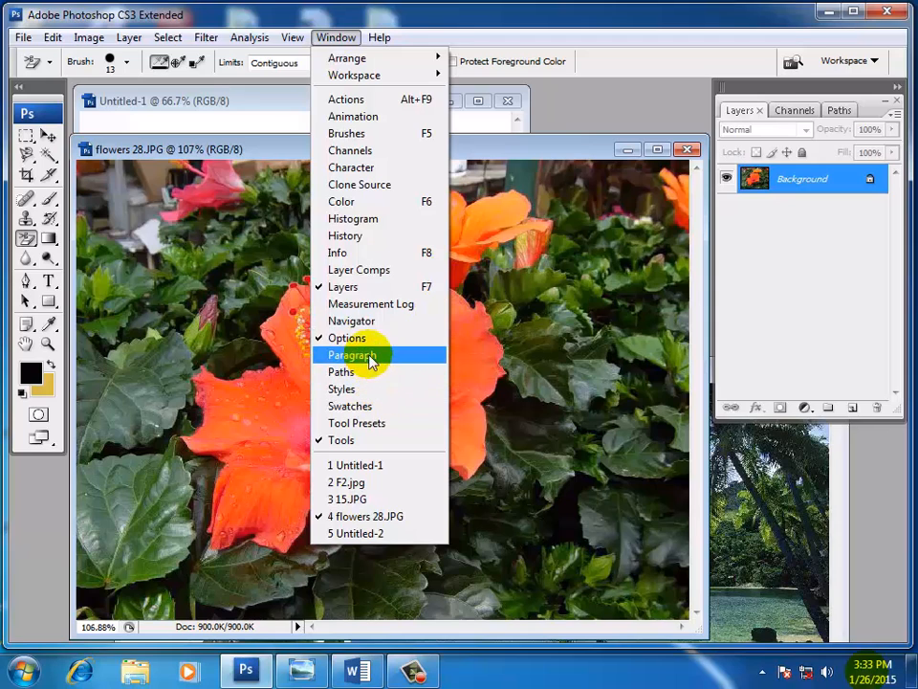
pyautogui.click(345, 236)
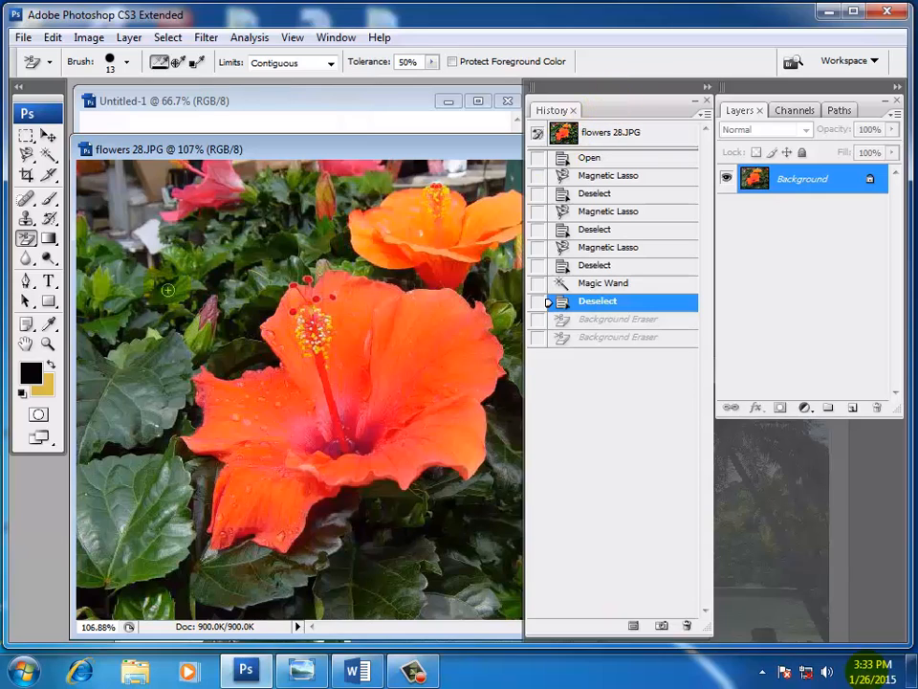
pyautogui.moveTo(202, 248); pyautogui.dragTo(257, 329)
pyautogui.moveTo(328, 266); pyautogui.dragTo(336, 385)
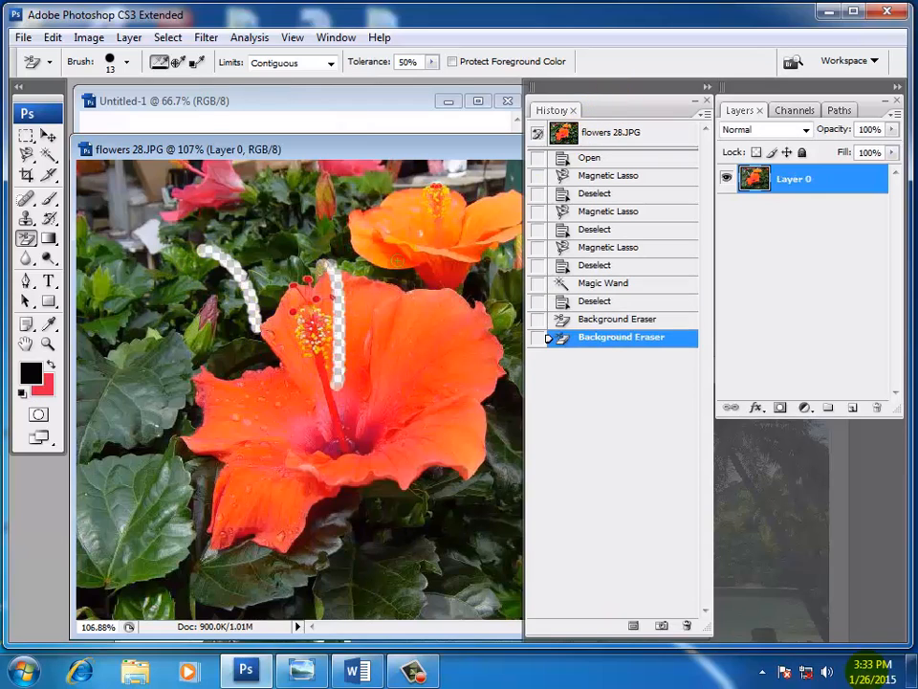
pyautogui.moveTo(397, 261); pyautogui.dragTo(366, 444)
pyautogui.moveTo(231, 411)
pyautogui.mouseDown()
pyautogui.moveTo(285, 526)
pyautogui.moveTo(301, 540)
pyautogui.mouseUp()
pyautogui.moveTo(260, 340)
pyautogui.mouseDown()
pyautogui.moveTo(180, 349)
pyautogui.moveTo(156, 488)
pyautogui.mouseUp()
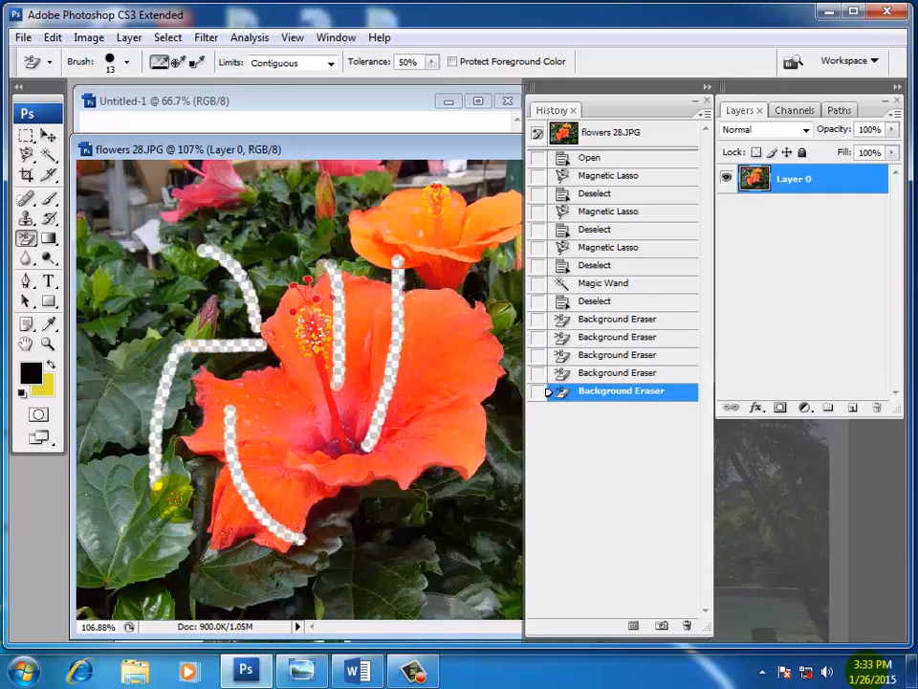
# Restore the photo to its original History snapshot and erase four 60 px strokes across the large hibiscus and leaves with the Eraser tool.
pyautogui.click(602, 137)
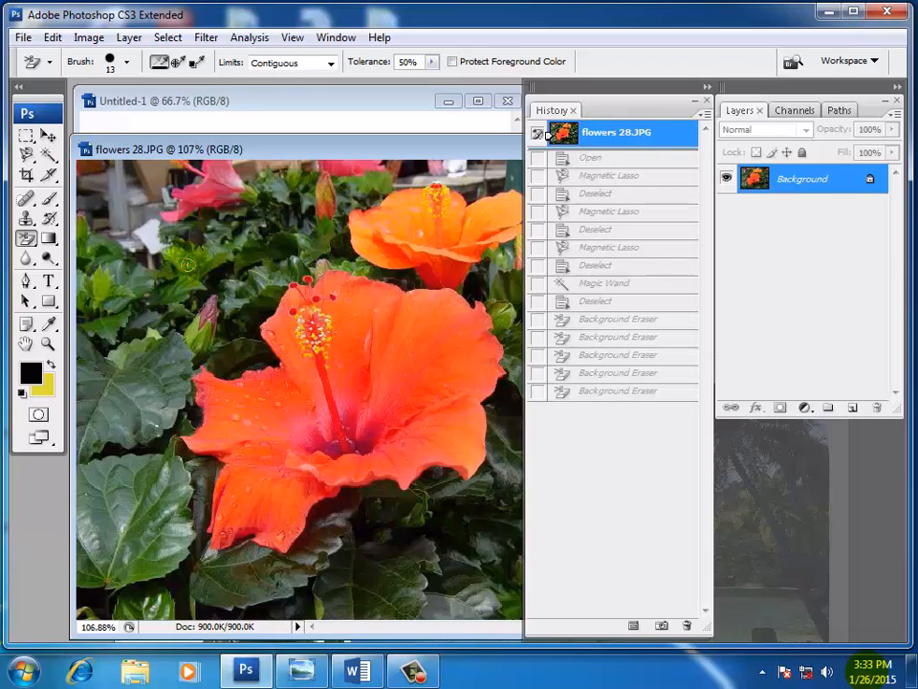
pyautogui.click(26, 239)
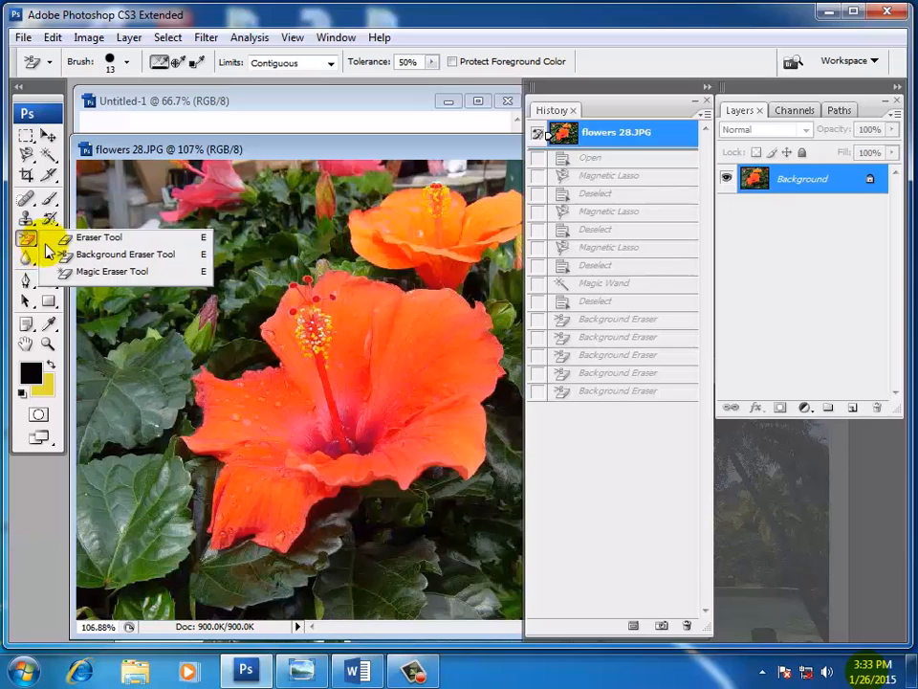
pyautogui.click(91, 239)
pyautogui.moveTo(272, 249); pyautogui.dragTo(206, 298)
pyautogui.moveTo(354, 276); pyautogui.dragTo(315, 430)
pyautogui.moveTo(171, 378); pyautogui.dragTo(171, 475)
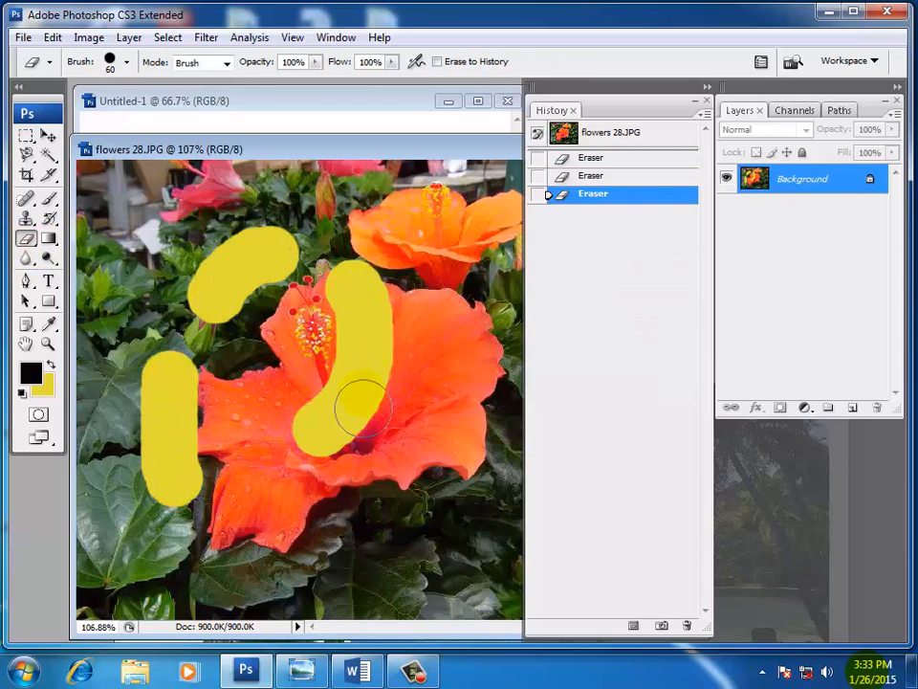
pyautogui.moveTo(420, 314); pyautogui.dragTo(416, 450)
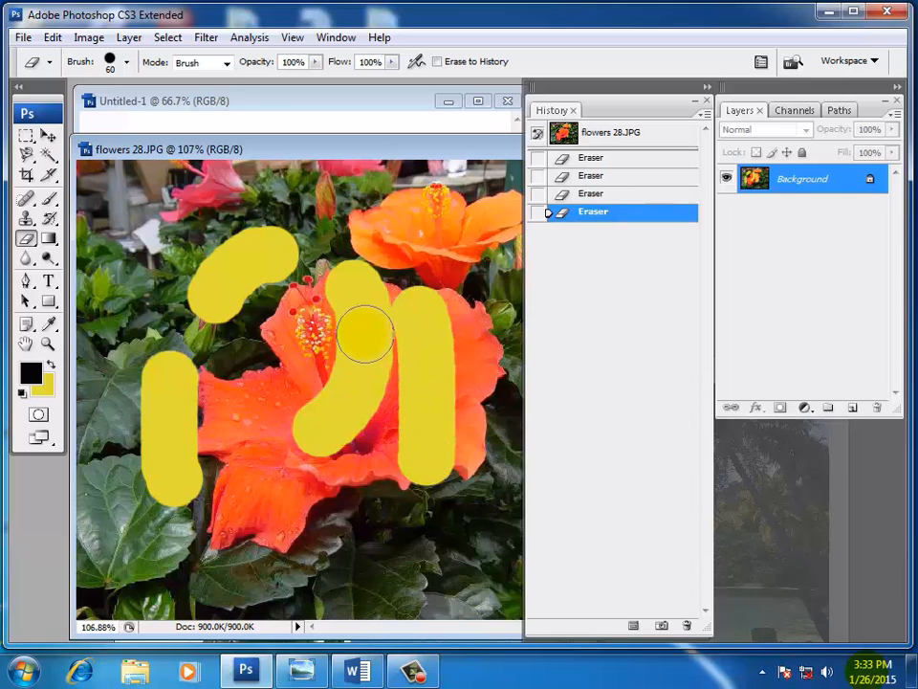
# Set the background color to white and erase two strokes across the large hibiscus with the Eraser.
pyautogui.click(50, 385)
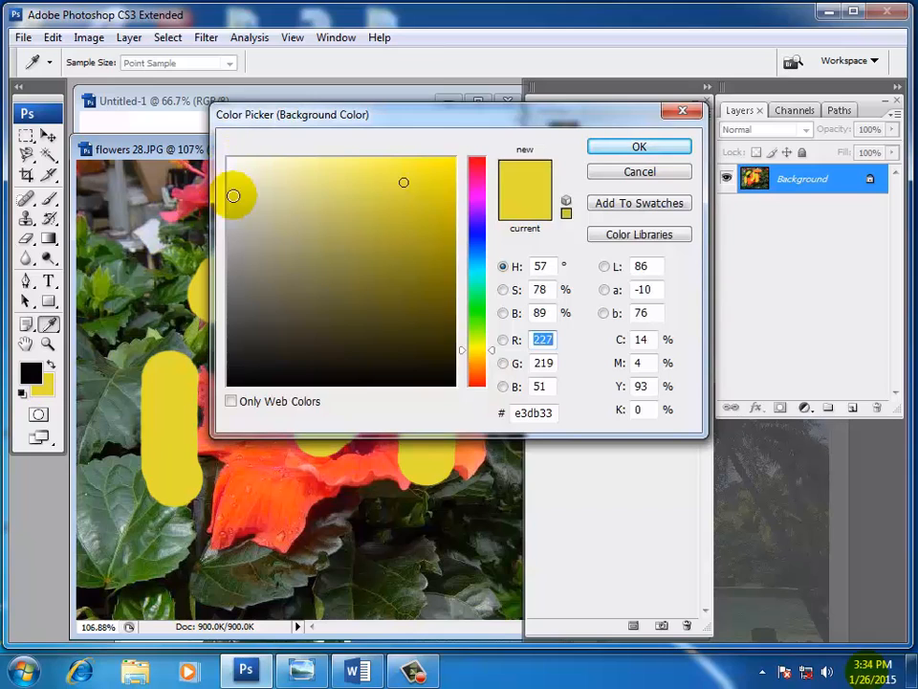
pyautogui.click(674, 113)
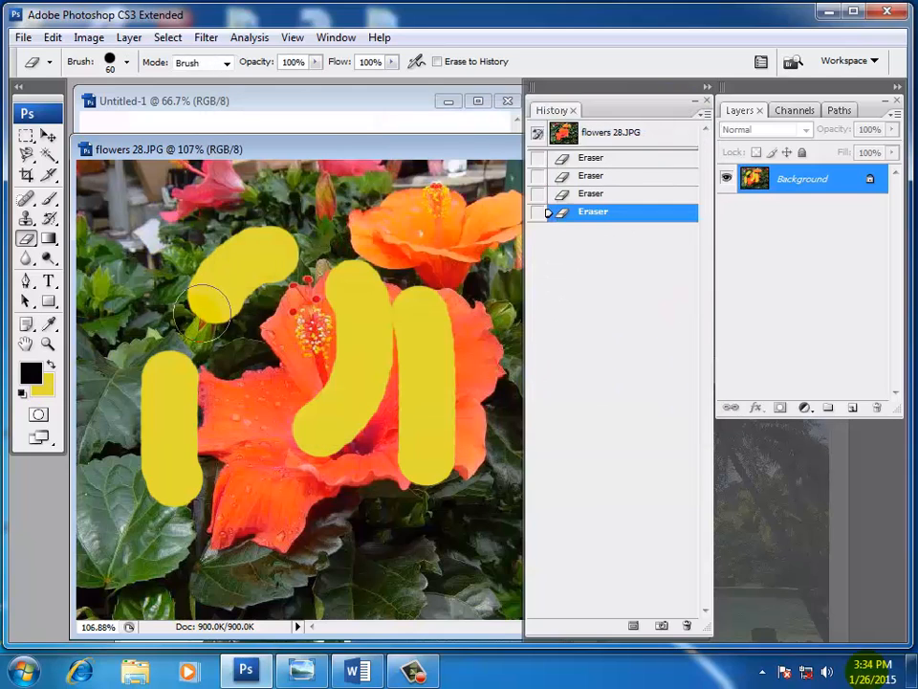
pyautogui.click(49, 390)
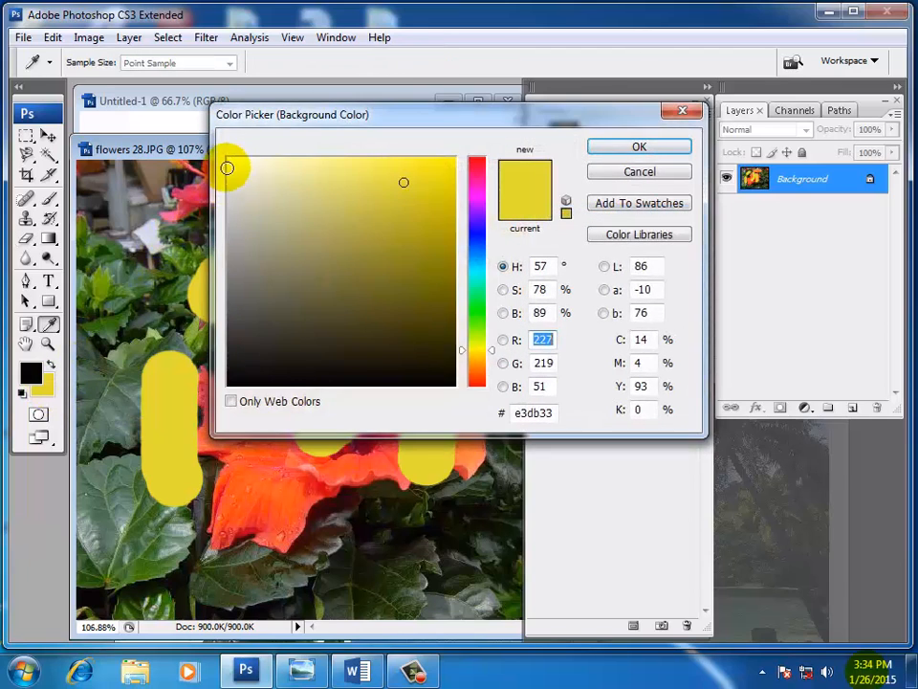
pyautogui.click(230, 159)
pyautogui.click(670, 150)
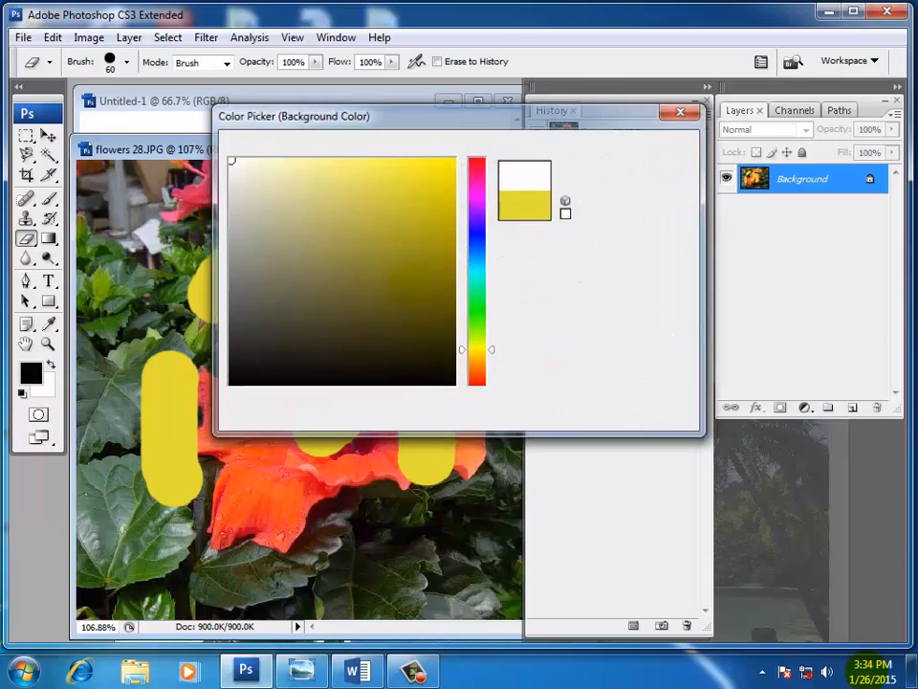
pyautogui.moveTo(287, 305)
pyautogui.mouseDown()
pyautogui.moveTo(302, 399)
pyautogui.moveTo(392, 431)
pyautogui.moveTo(436, 469)
pyautogui.mouseUp()
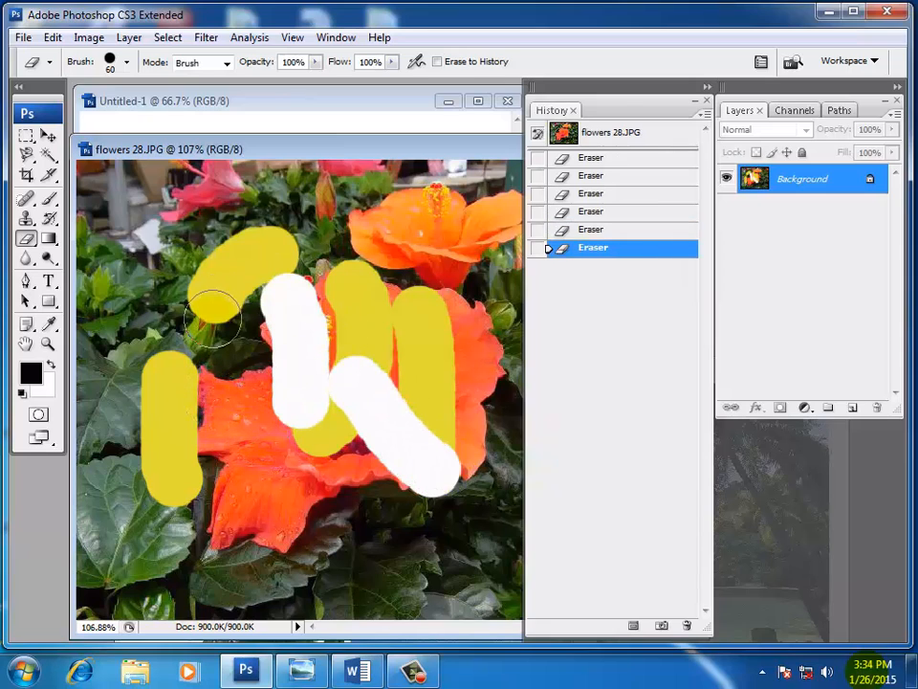
# Restore the original History snapshot and erase two small areas beside the large hibiscus's stamen with the Magic Eraser at tolerance 32.
pyautogui.click(624, 137)
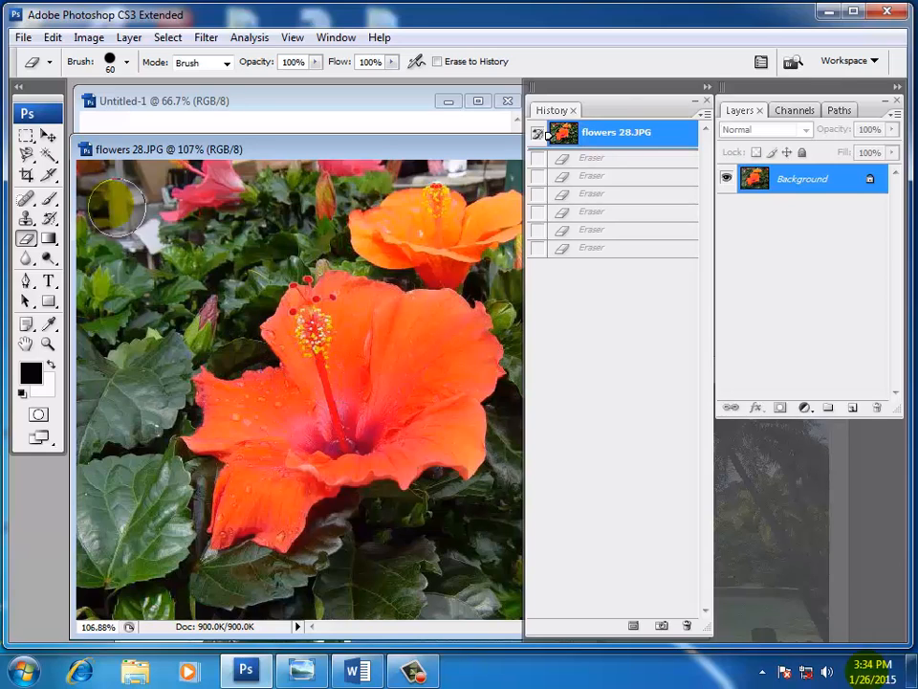
pyautogui.click(25, 241)
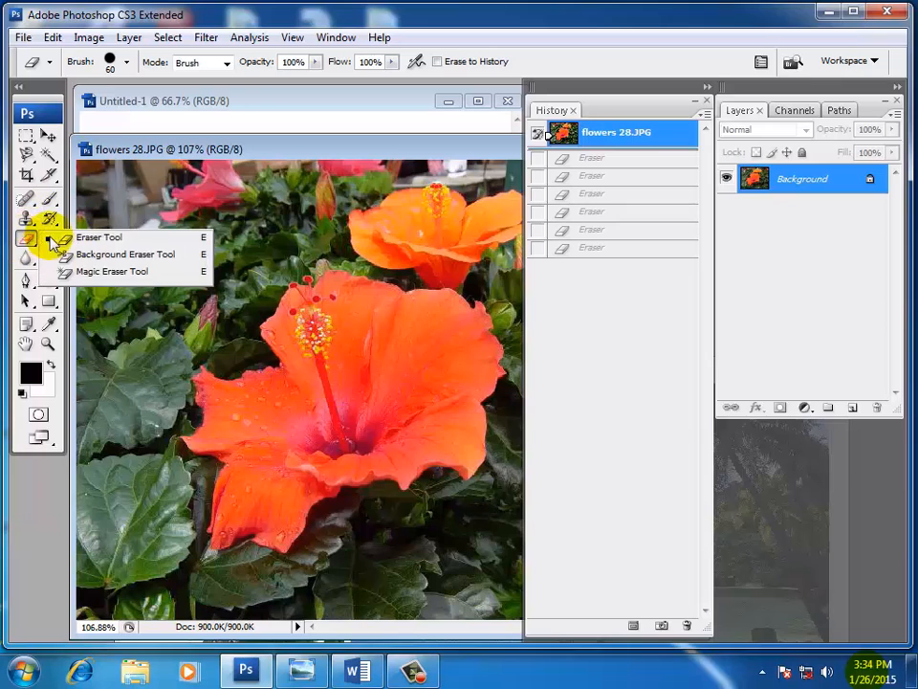
pyautogui.click(111, 272)
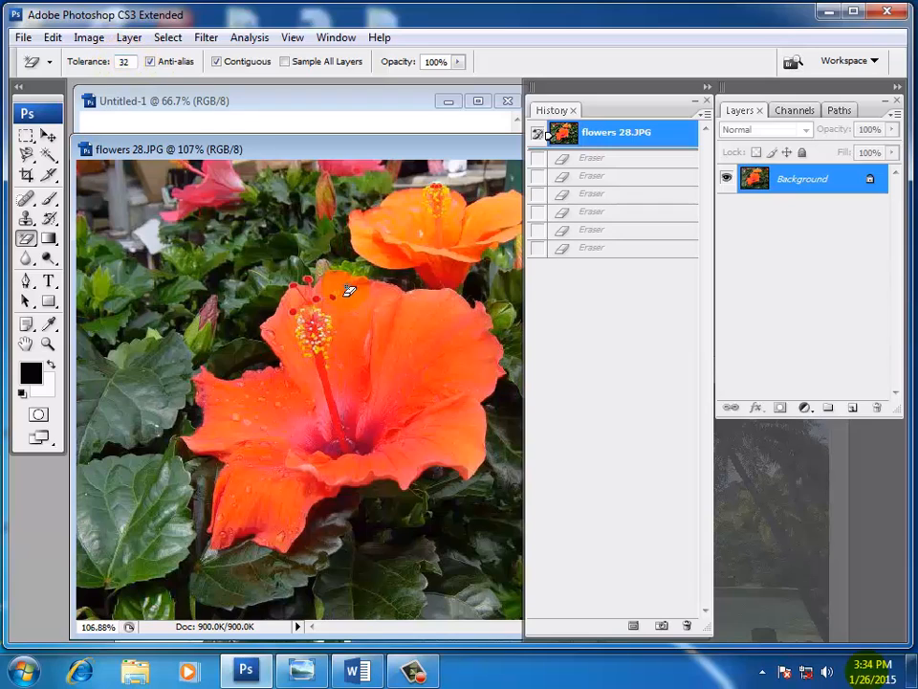
pyautogui.click(352, 408)
pyautogui.click(317, 431)
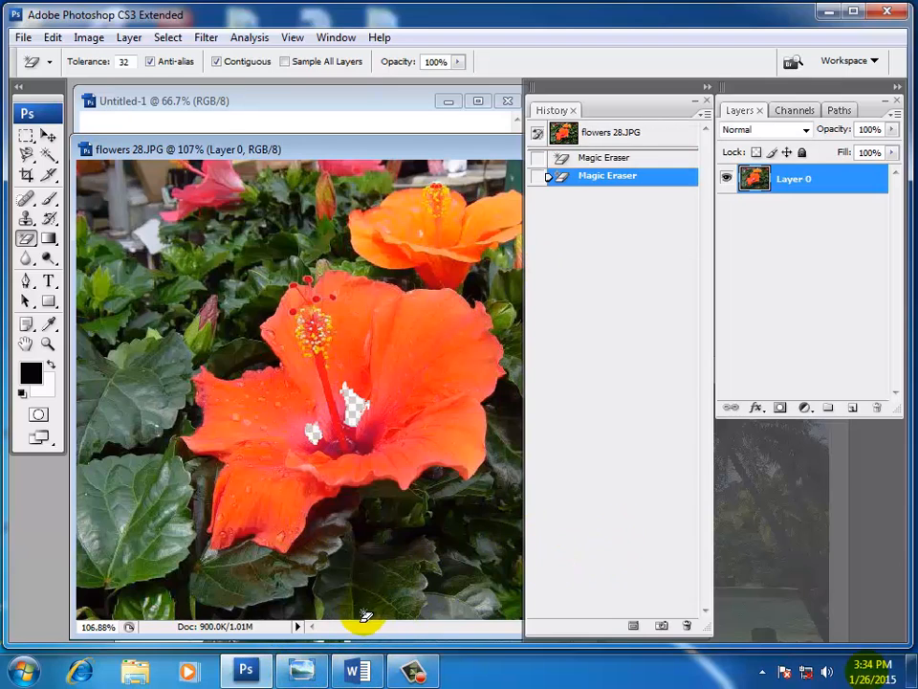
pyautogui.hotkey('alt', 'Tab')
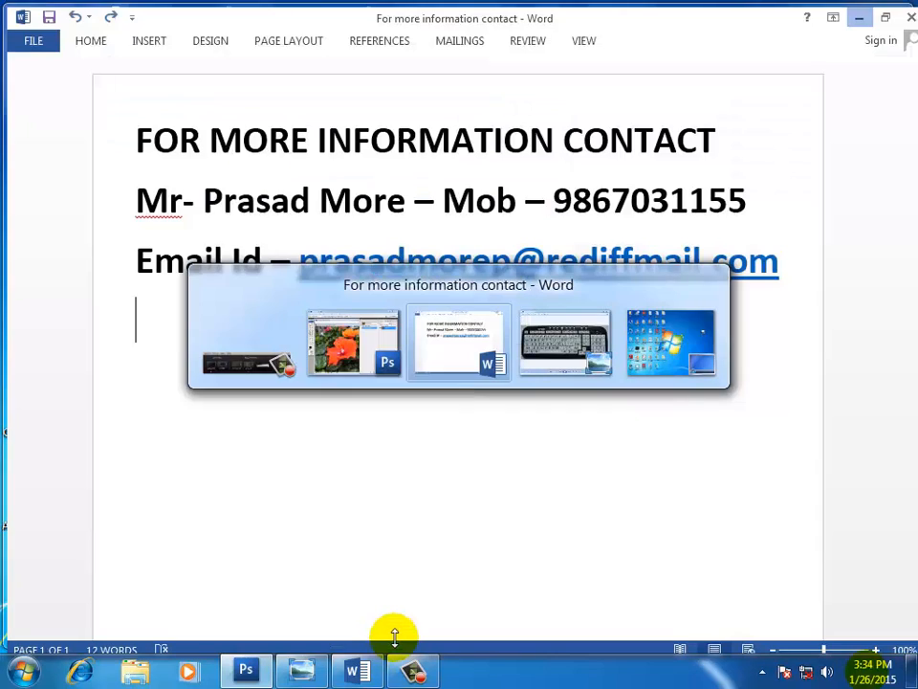
pyautogui.hotkey('alt', 'Tab')
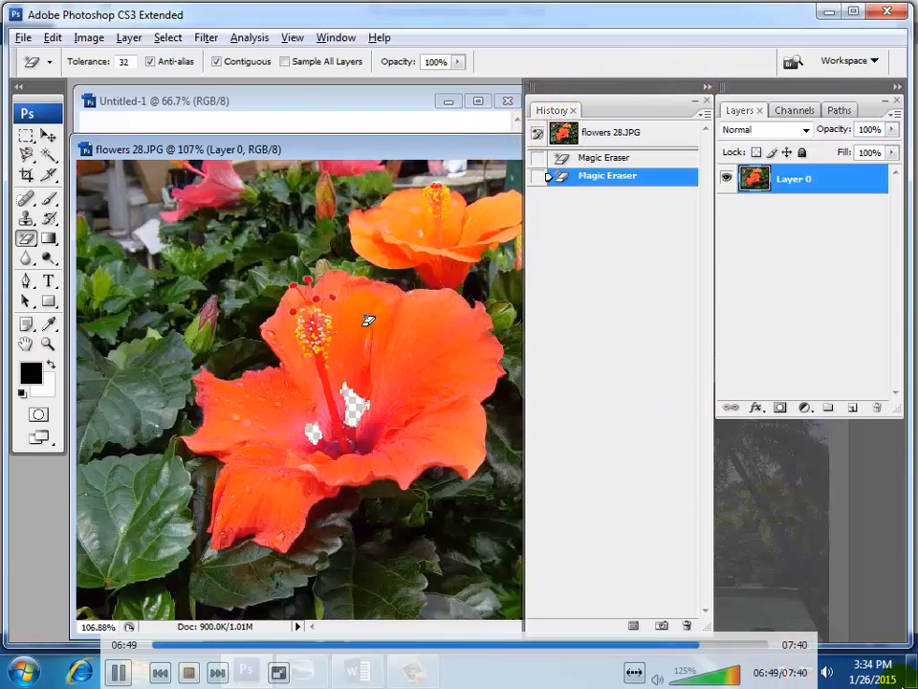
# Set the Magic Eraser tolerance to 50 and erase the large hibiscus's petals, the upper orange bloom and the large leaves beside the flower.
pyautogui.click(125, 61)
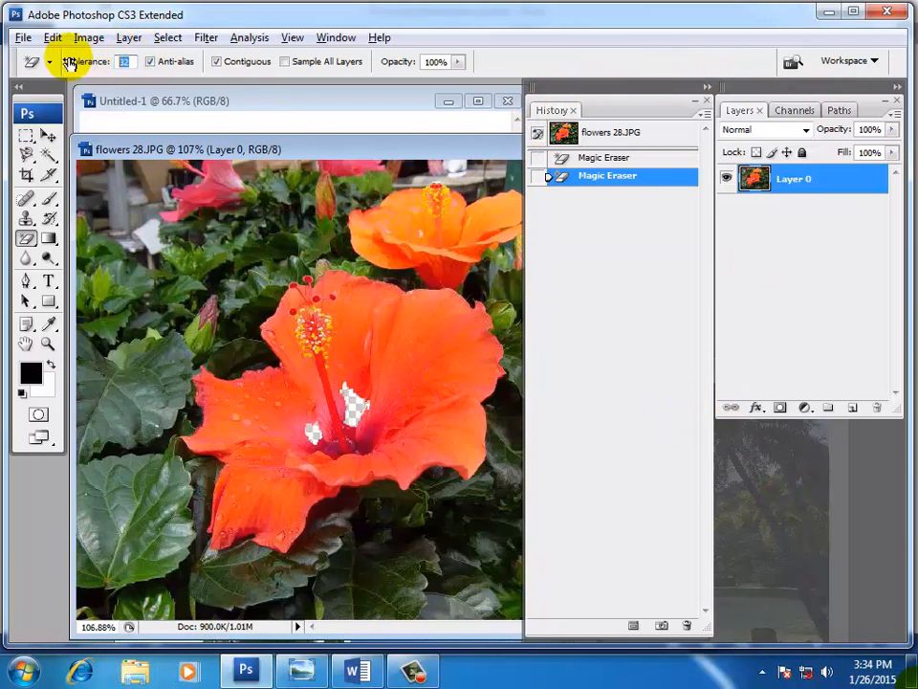
pyautogui.write('50')
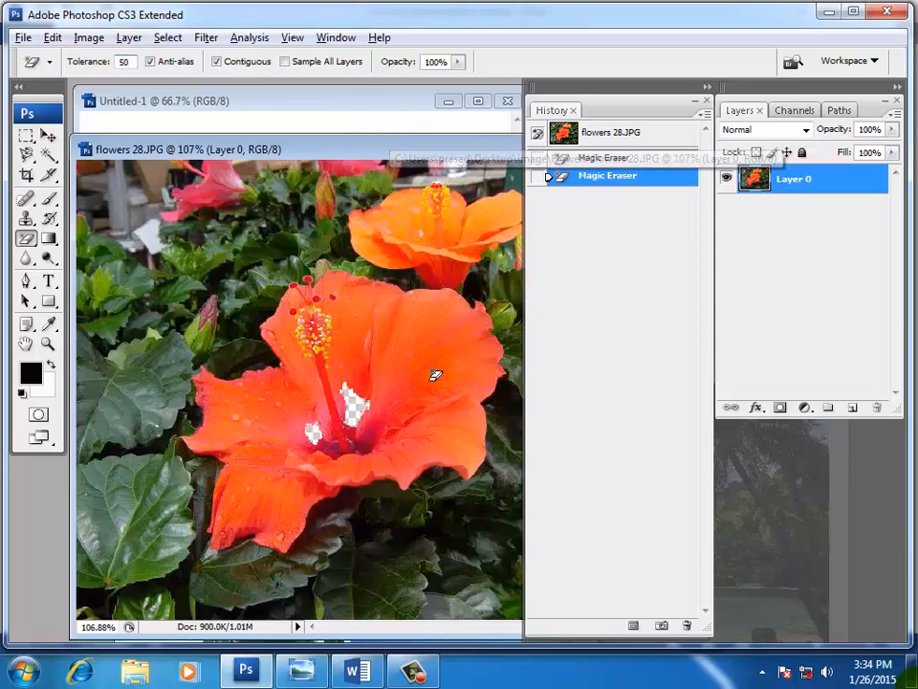
pyautogui.click(396, 383)
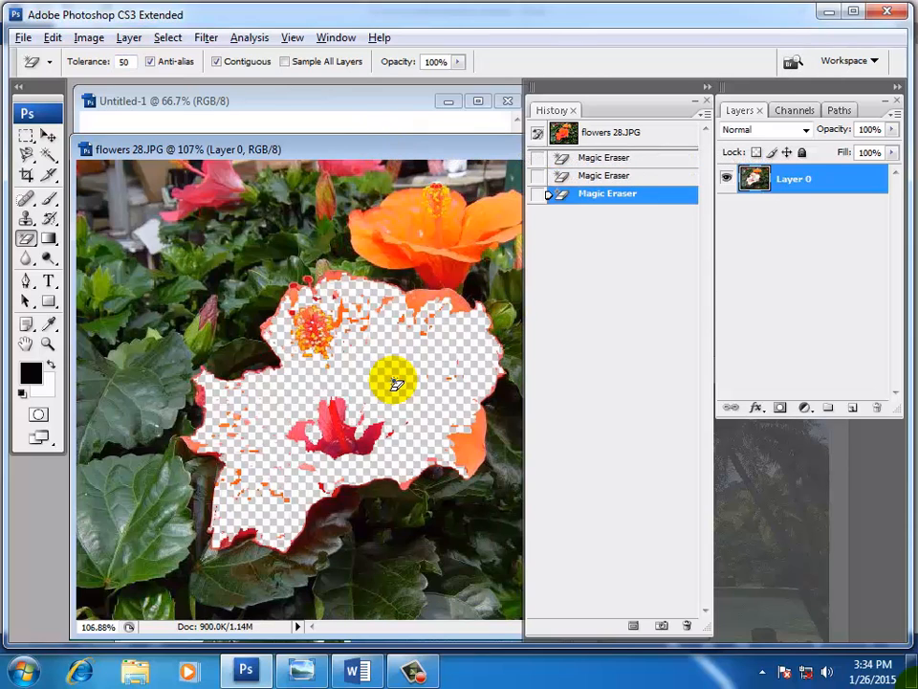
pyautogui.click(468, 235)
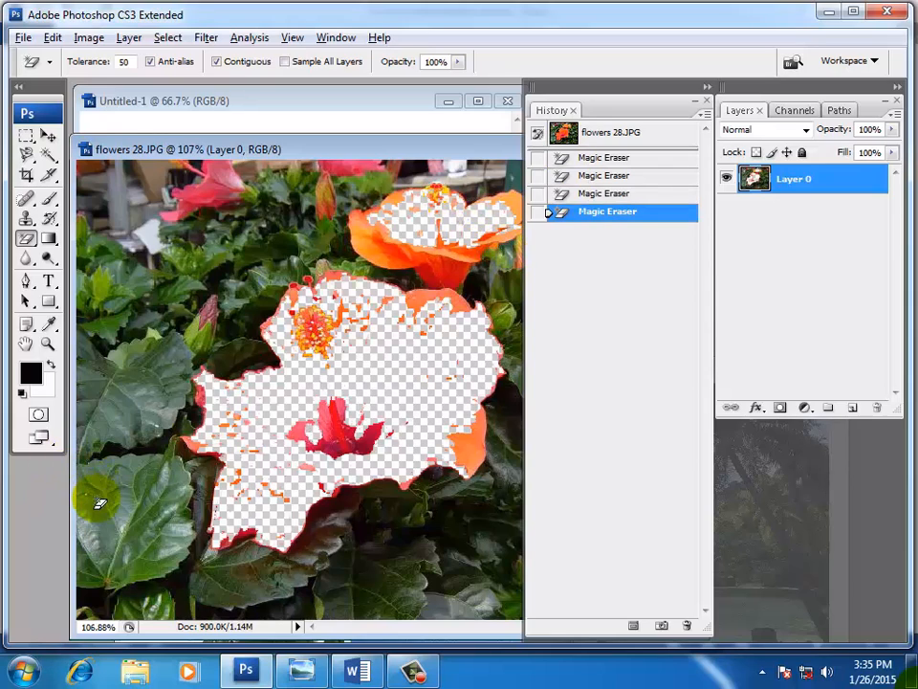
pyautogui.click(113, 557)
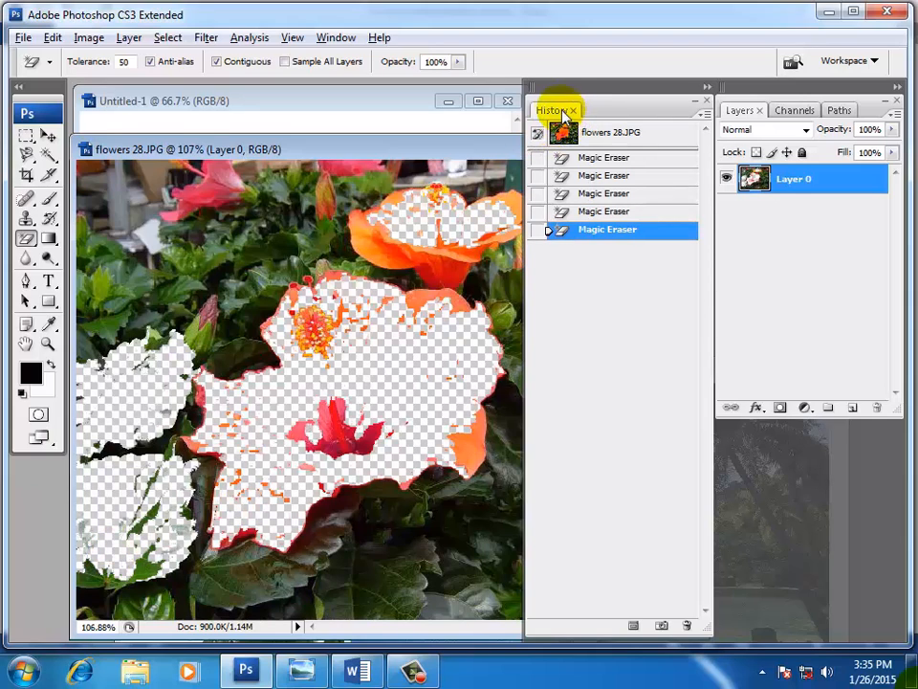
# Restore the photo to its original History snapshot, and hide and redisplay the document's History.
pyautogui.click(617, 134)
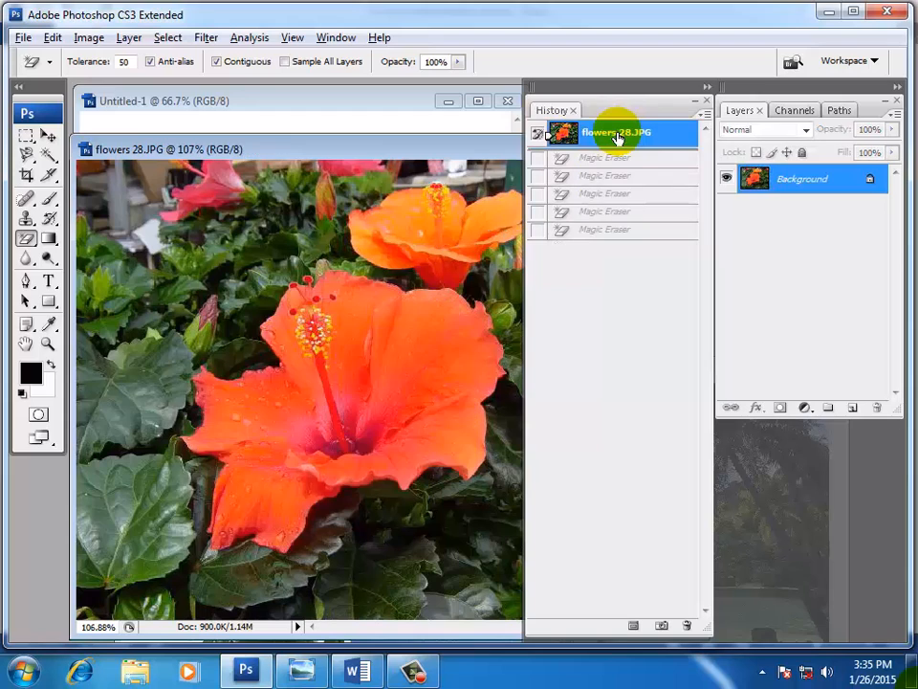
pyautogui.click(708, 100)
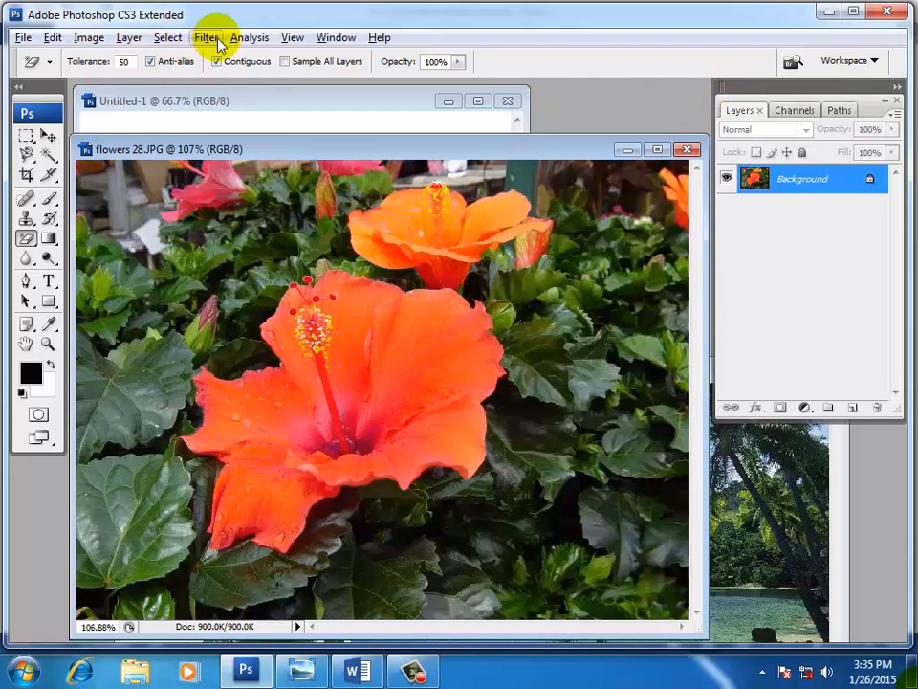
pyautogui.click(333, 38)
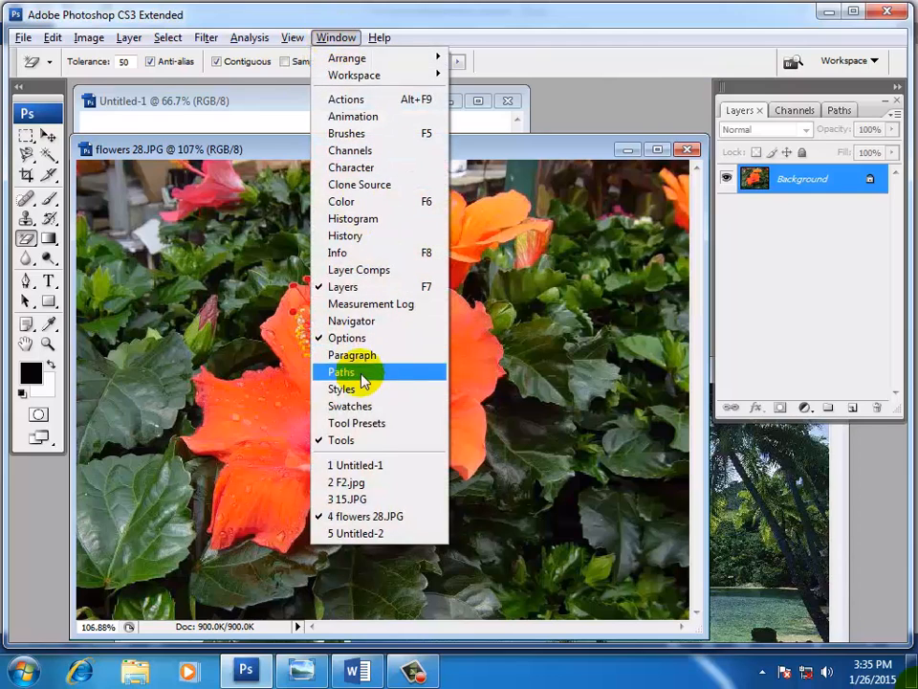
pyautogui.click(354, 236)
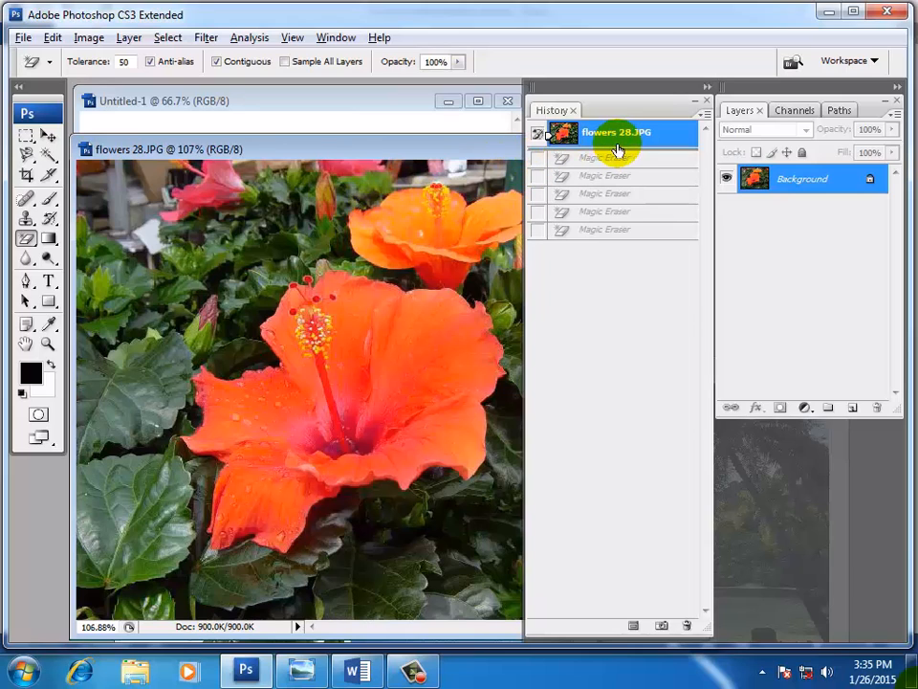
pyautogui.click(414, 671)
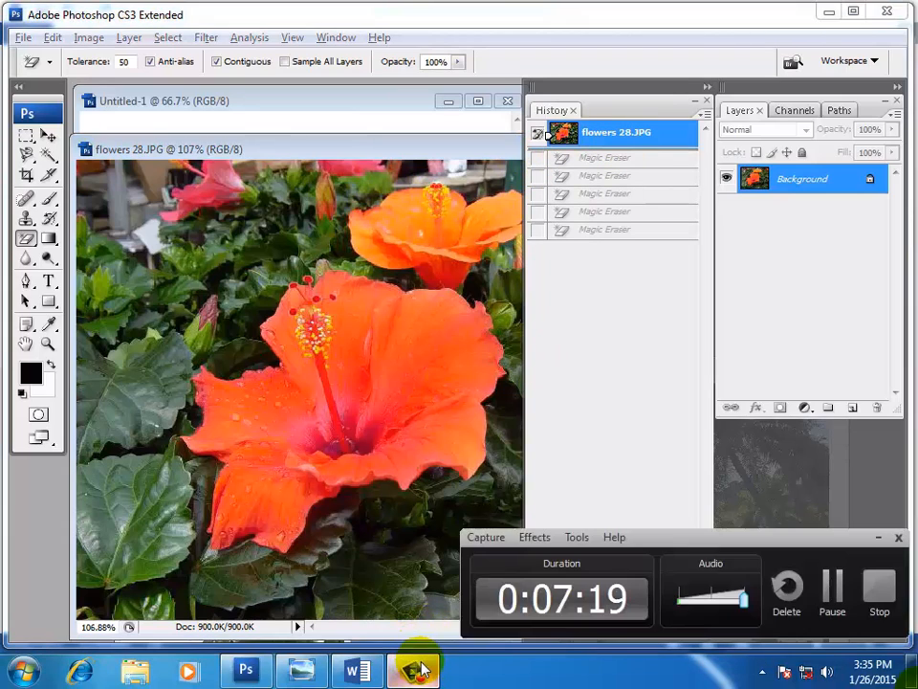
pyautogui.click(876, 539)
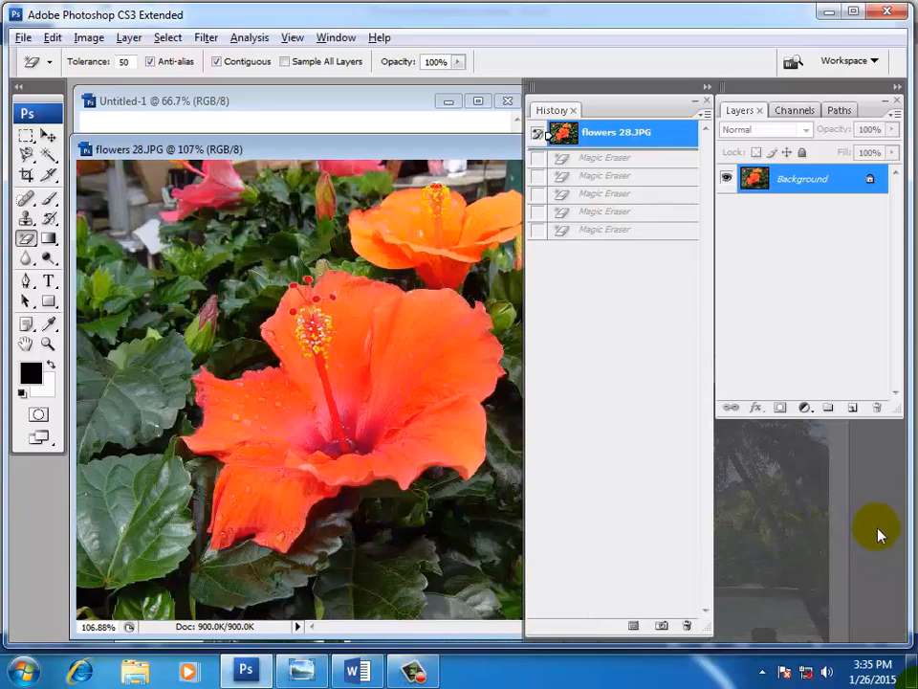
# Activate the Magic Wand tool for the flower photo.
pyautogui.click(47, 154)
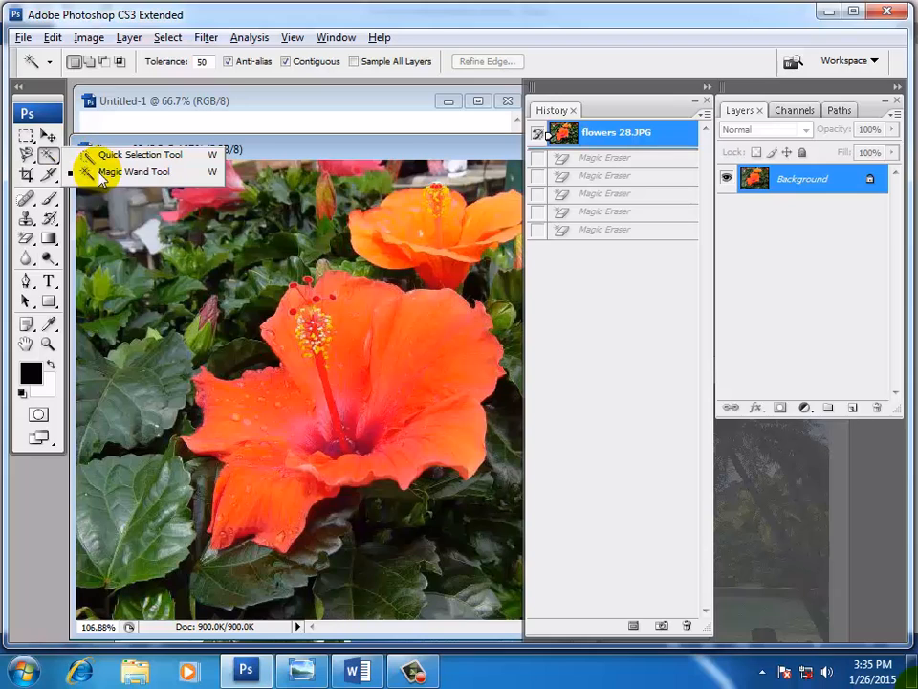
pyautogui.click(103, 178)
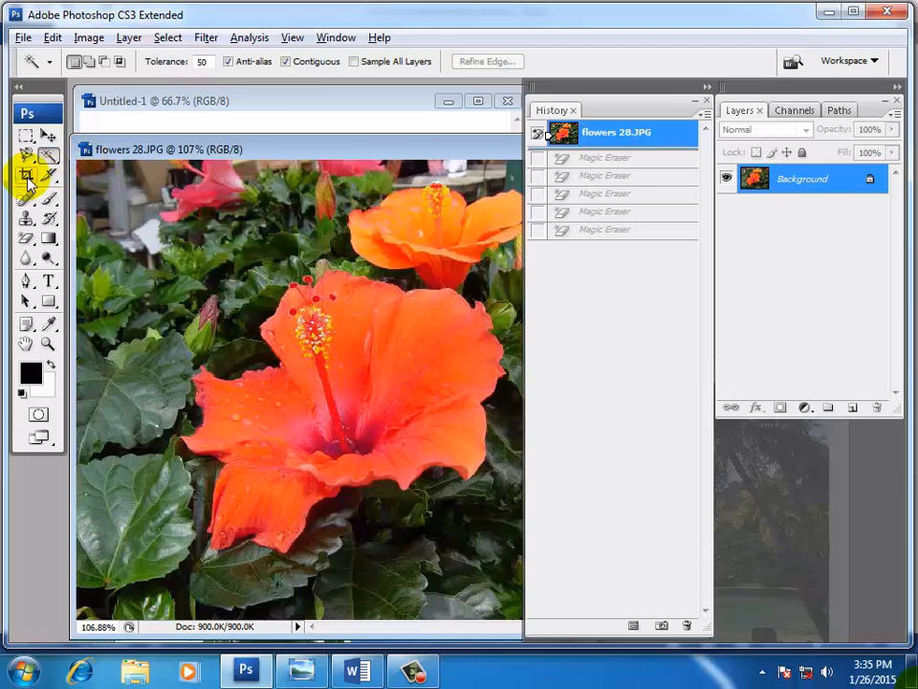